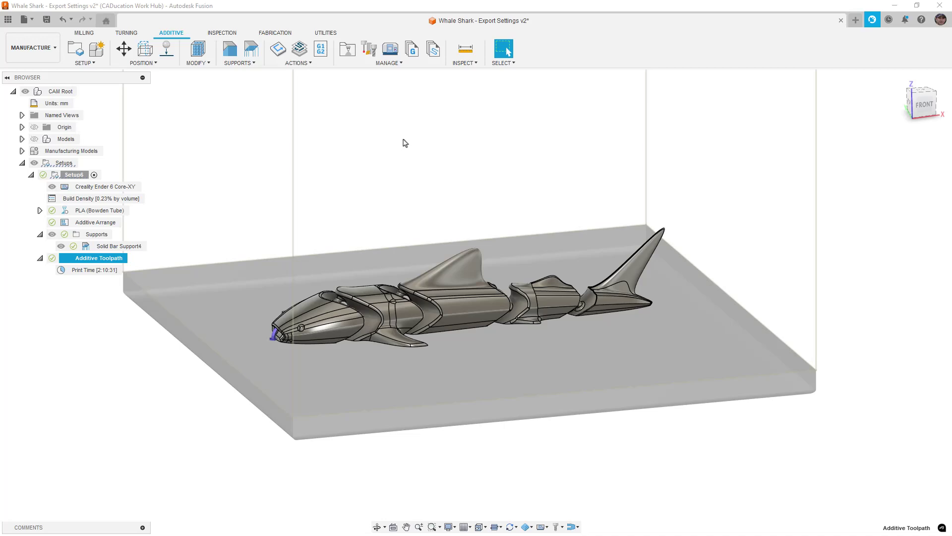
Step: Pan, orbit and zoom around the whale shark, then fit the whole model back into view
{"action": "middle_click_drag", "start_coordinate": [411, 161], "coordinate": [431, 198]}
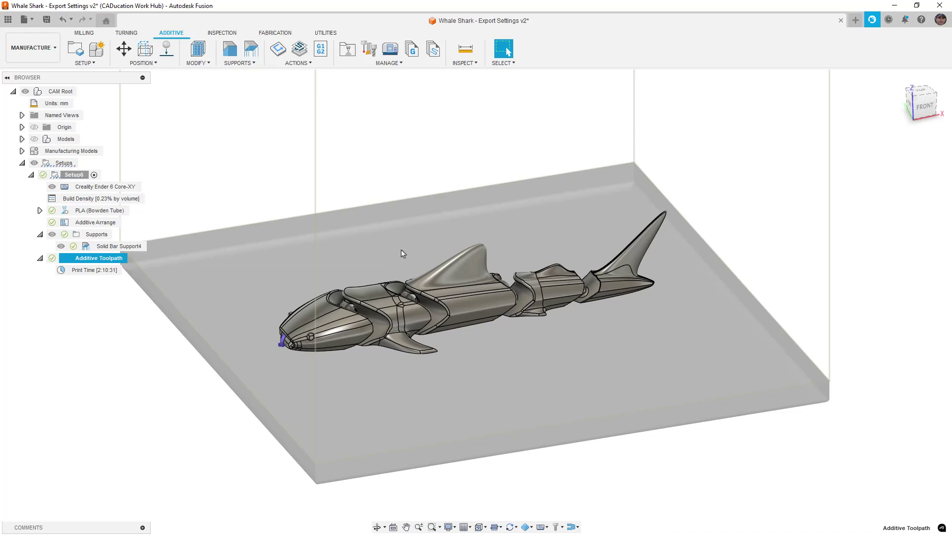
{"action": "middle_click_drag", "start_coordinate": [356, 229], "coordinate": [399, 273], "text": "shift"}
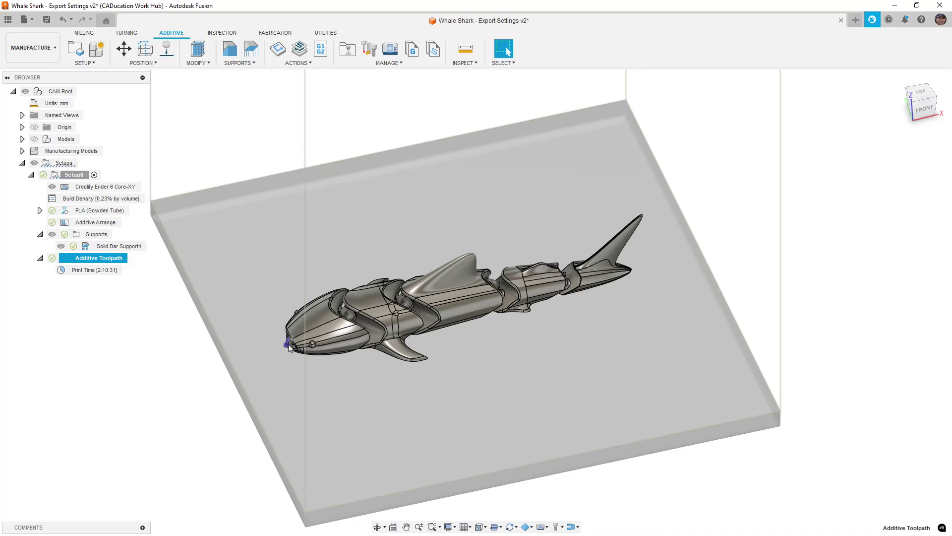
{"action": "scroll", "coordinate": [287, 345], "scroll_direction": "up", "scroll_amount": 5}
{"action": "middle_click_drag", "start_coordinate": [316, 356], "coordinate": [309, 335], "text": "shift"}
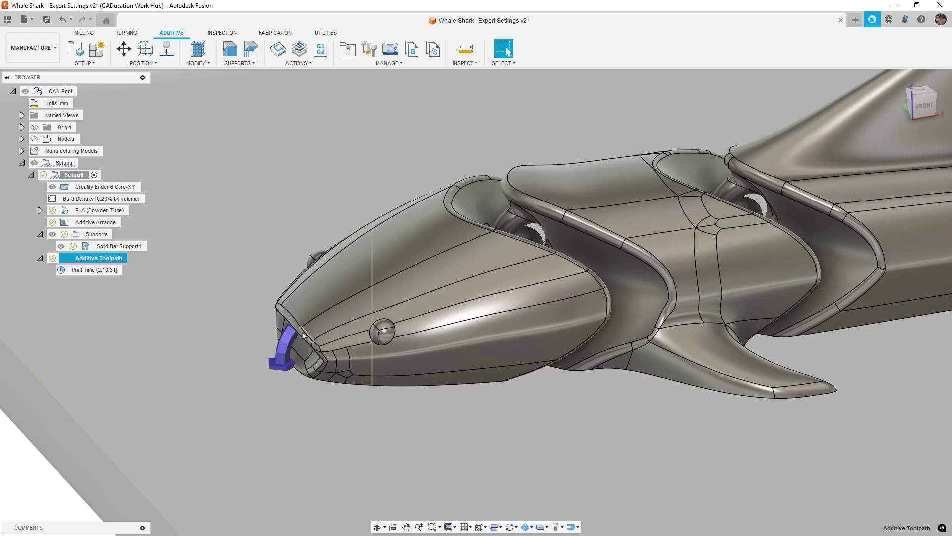
{"action": "middle_click", "coordinate": [230, 308]}
{"action": "middle_click", "coordinate": [229, 308]}
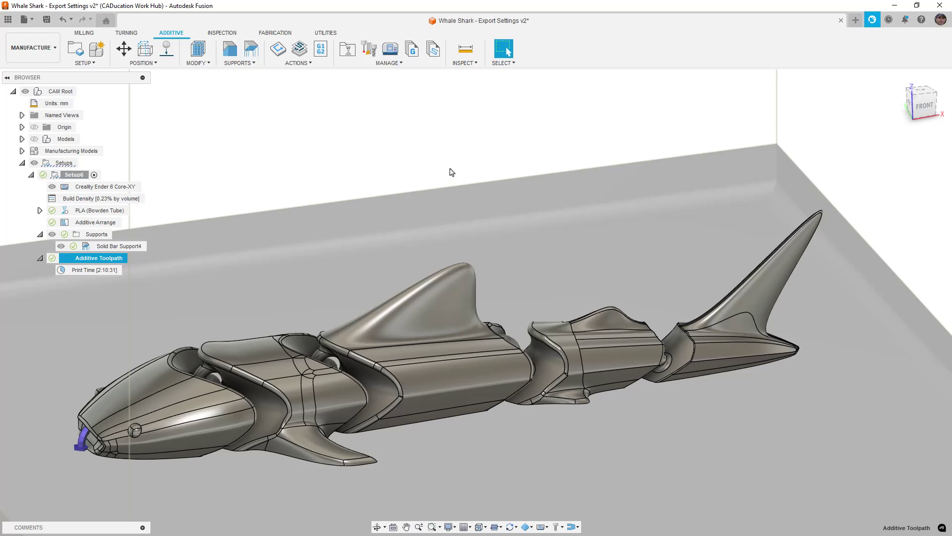
Step: Open the general File export dialog and cancel it
{"action": "left_click", "coordinate": [32, 20]}
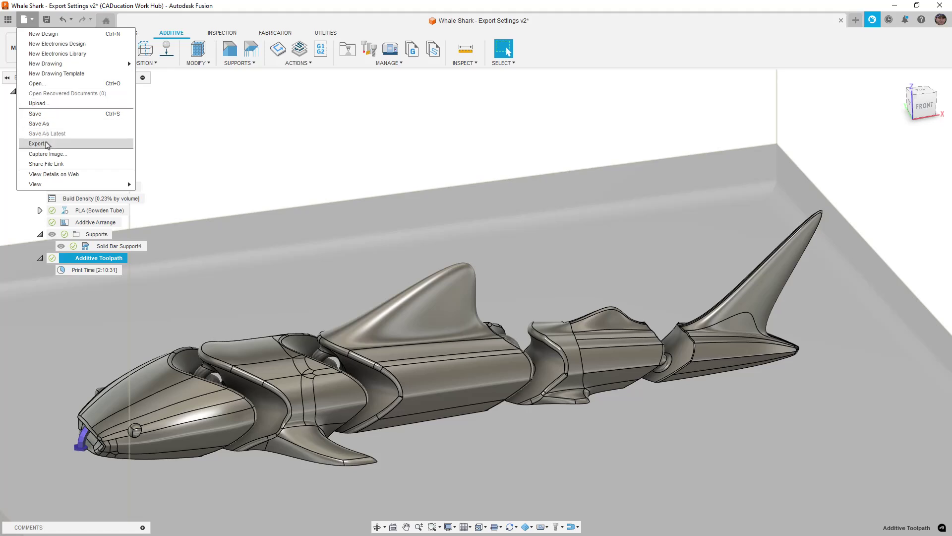
{"action": "left_click", "coordinate": [38, 143]}
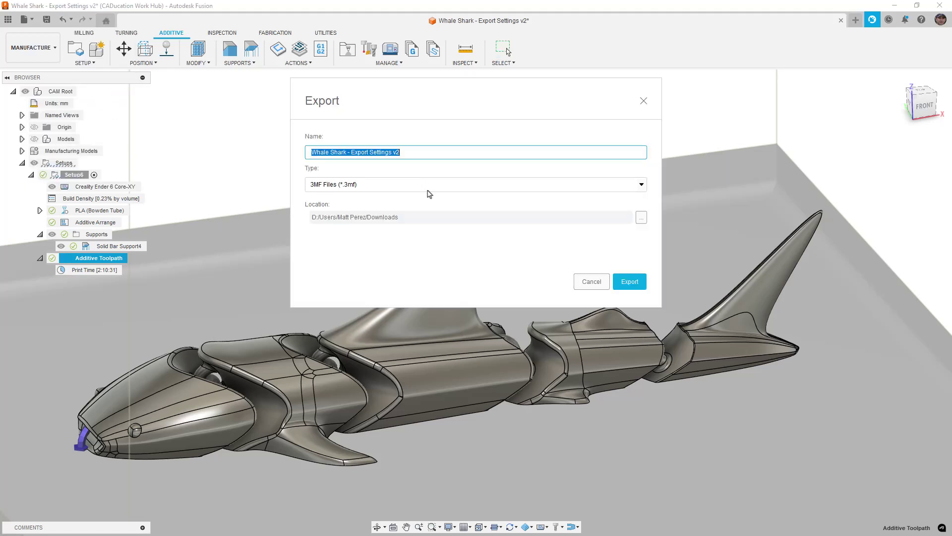
{"action": "left_click", "coordinate": [592, 282]}
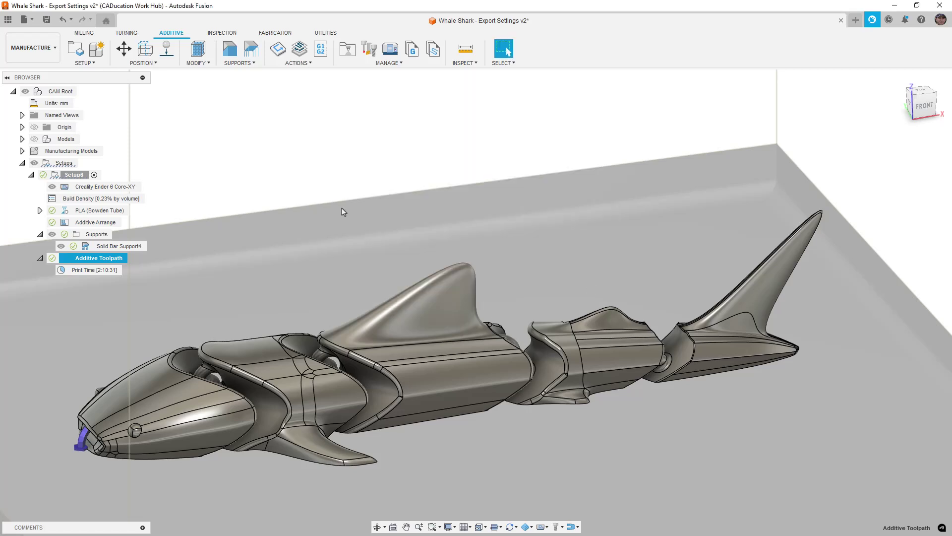
Step: Start a 3MF Scene Export from Additive Actions, with Include support set to include as support type
{"action": "left_click", "coordinate": [319, 65]}
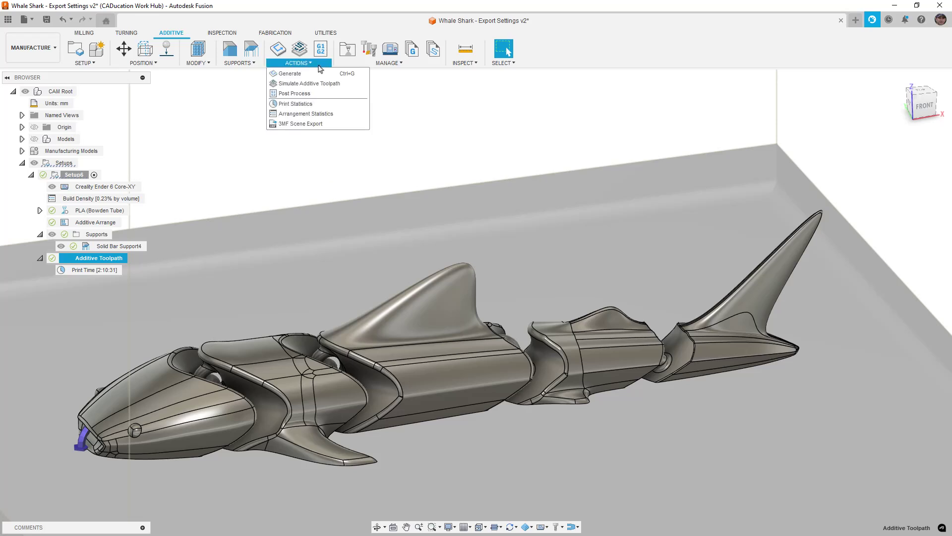
{"action": "left_click", "coordinate": [319, 125]}
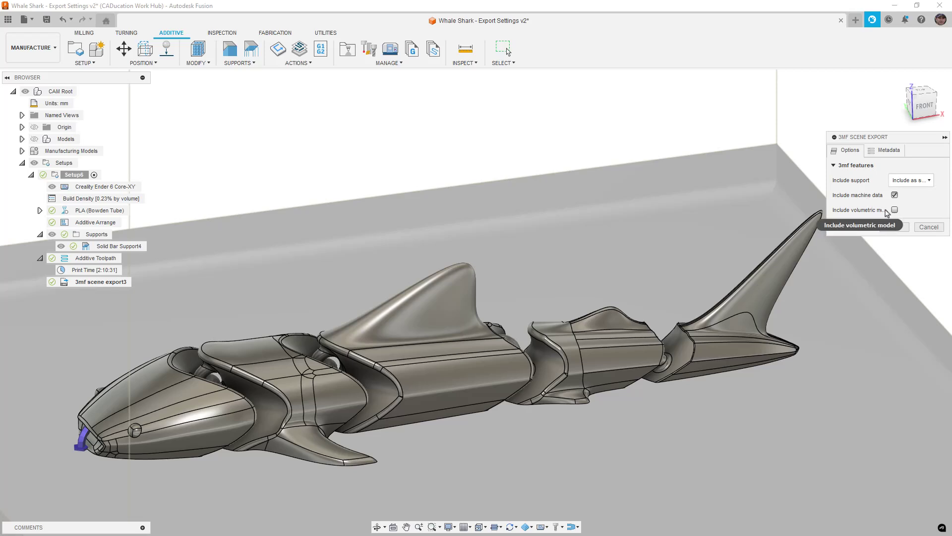
{"action": "mouse_move", "coordinate": [895, 212]}
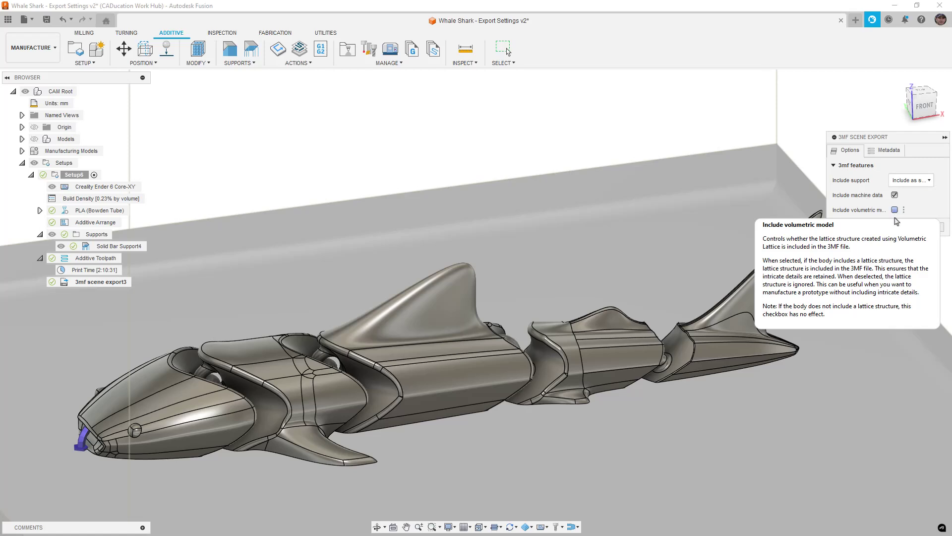
{"action": "left_click", "coordinate": [917, 184]}
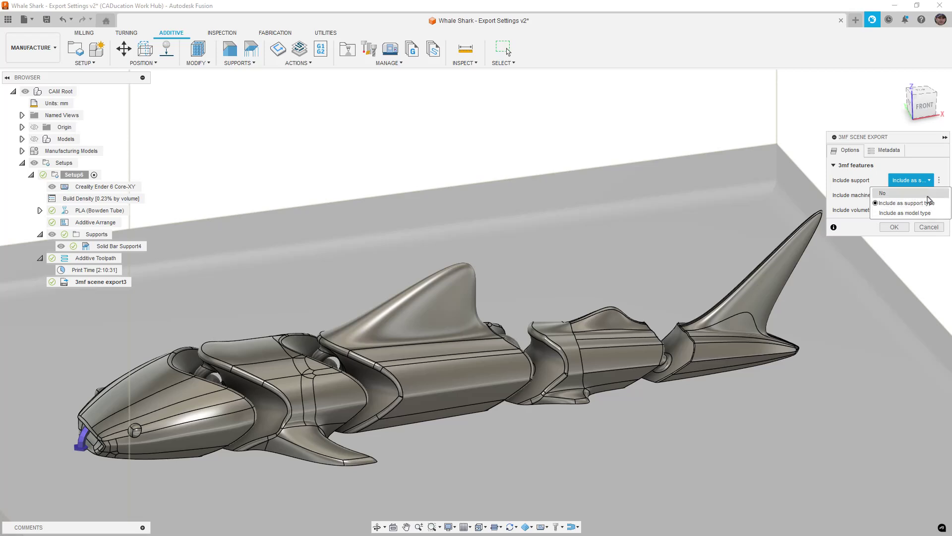
{"action": "left_click", "coordinate": [907, 203]}
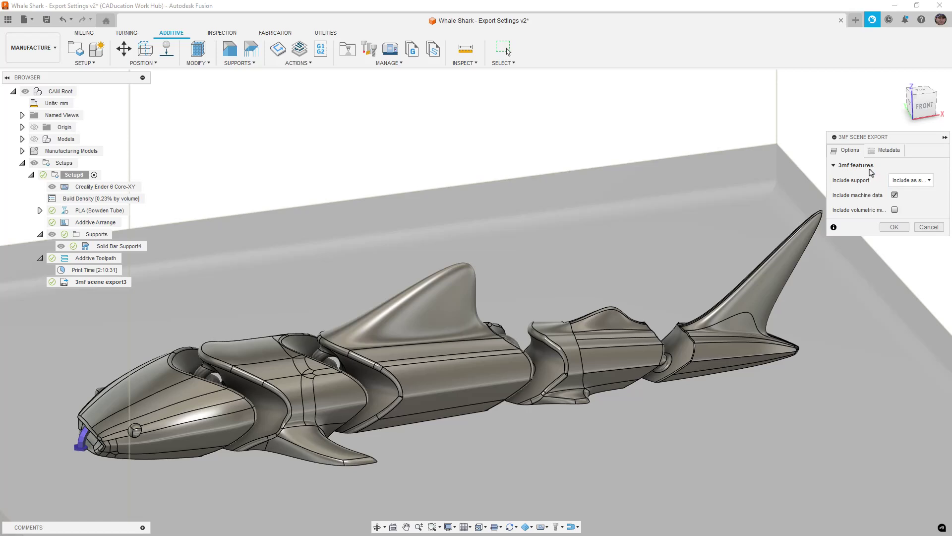
Step: Replace the Setup6 metadata title with Whale Shark, keeping 3MF metadata enabled
{"action": "left_click", "coordinate": [889, 150]}
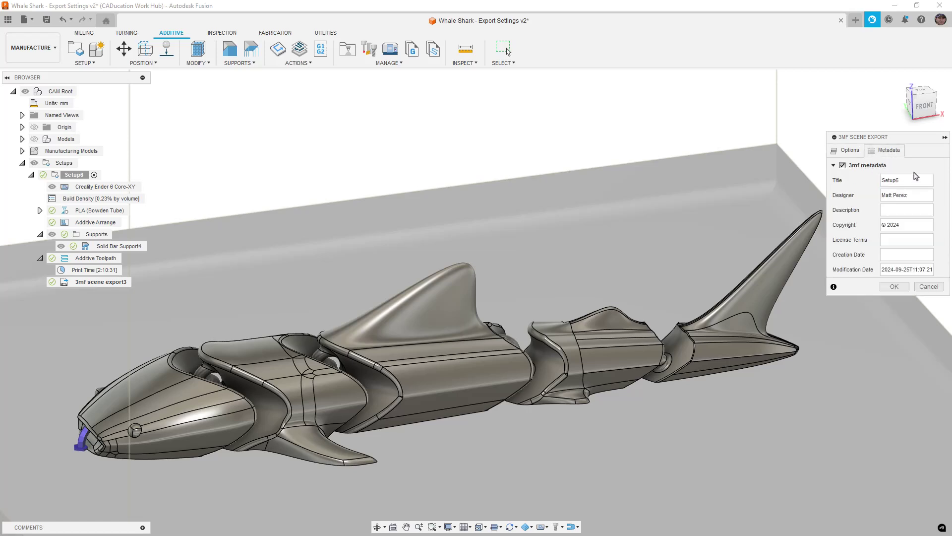
{"action": "double_click", "coordinate": [894, 181]}
{"action": "type", "text": "Whale Shark"}
{"action": "left_click", "coordinate": [843, 165]}
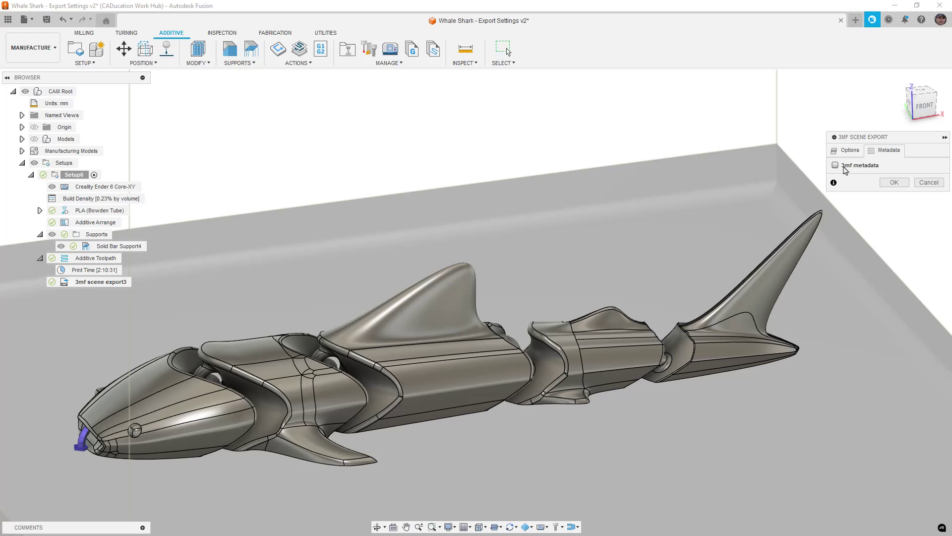
{"action": "left_click", "coordinate": [845, 169]}
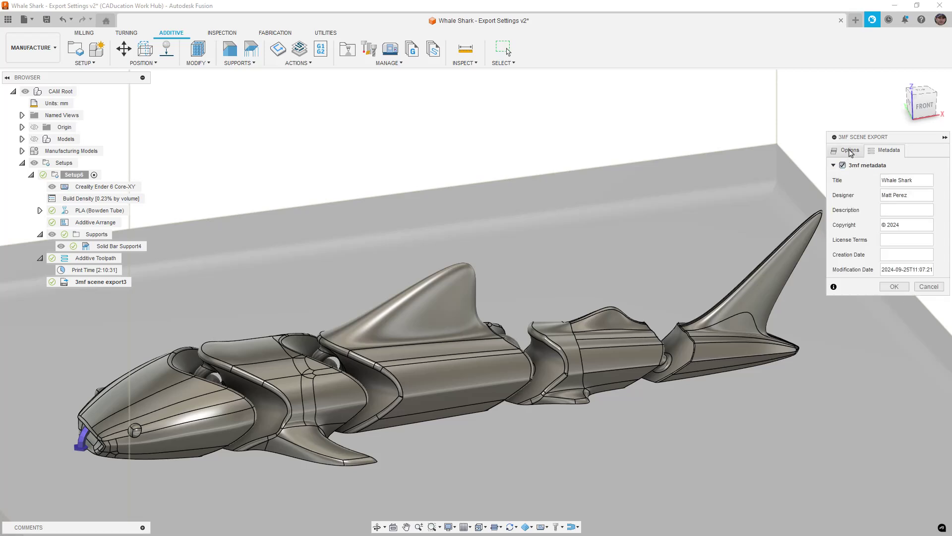
{"action": "left_click", "coordinate": [850, 153]}
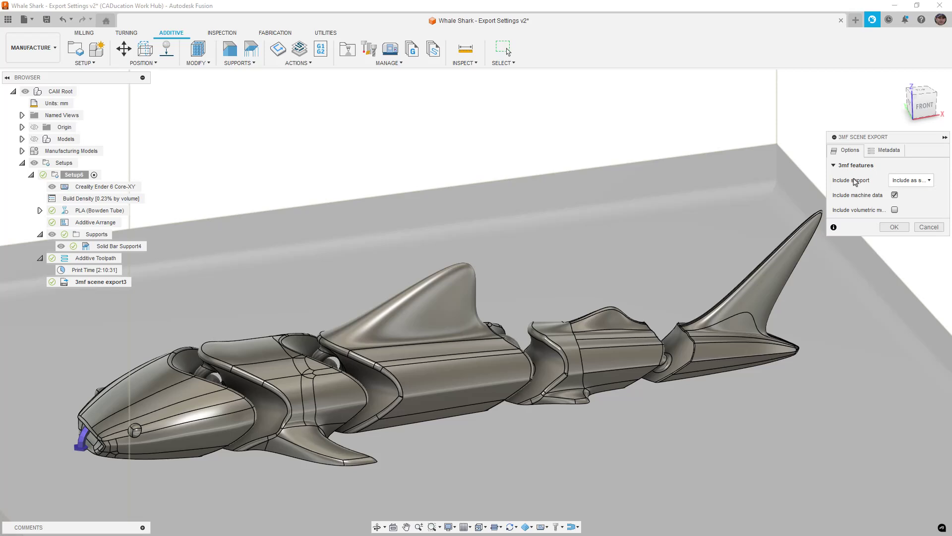
Step: Save the 3MF scene as 'Whale SharkExport', close the CAM Task Manager and switch to Creality Print
{"action": "left_click", "coordinate": [891, 227]}
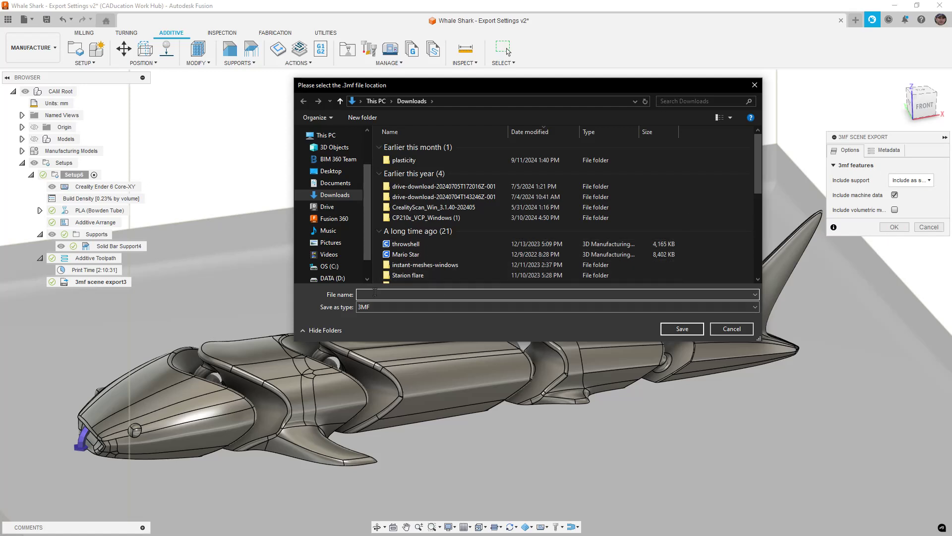
{"action": "type", "text": "Whale S"}
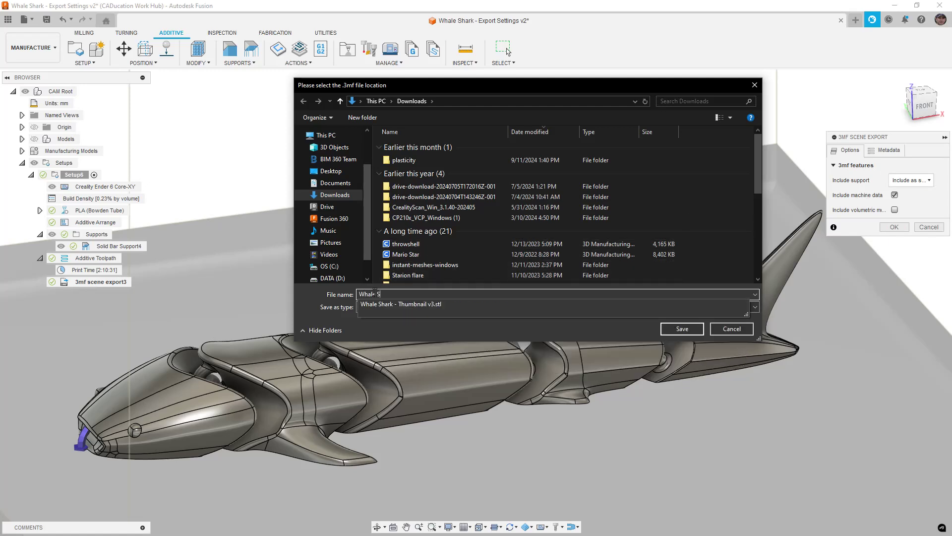
{"action": "type", "text": "harkExport 3mf"}
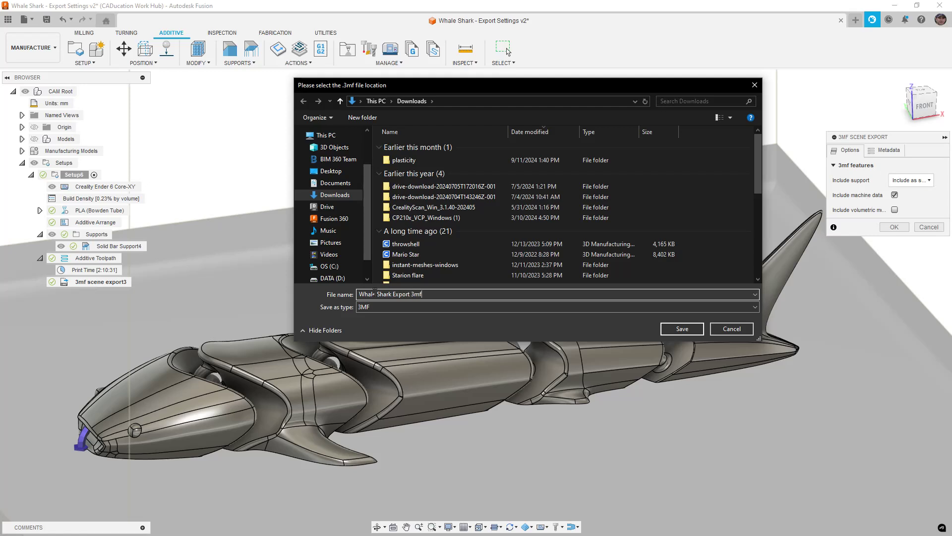
{"action": "key", "text": "Return"}
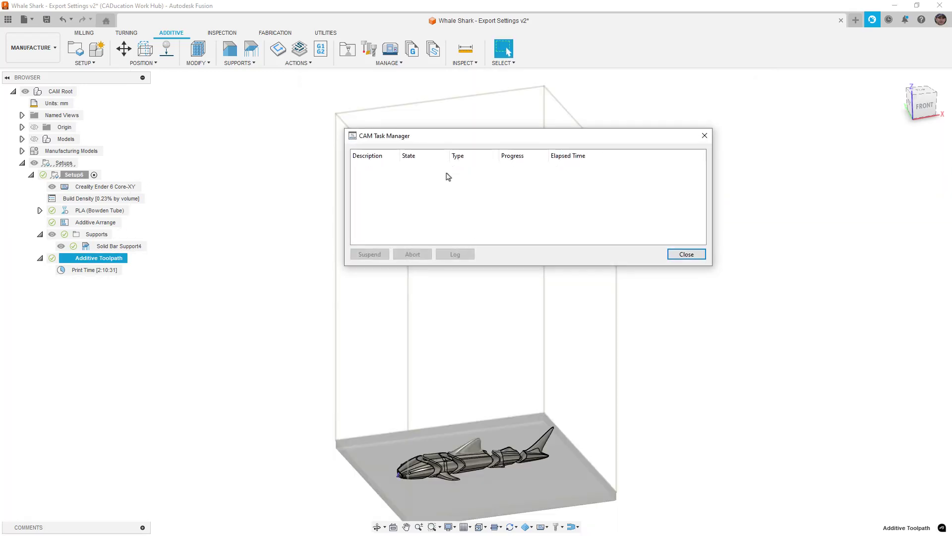
{"action": "left_click", "coordinate": [686, 255]}
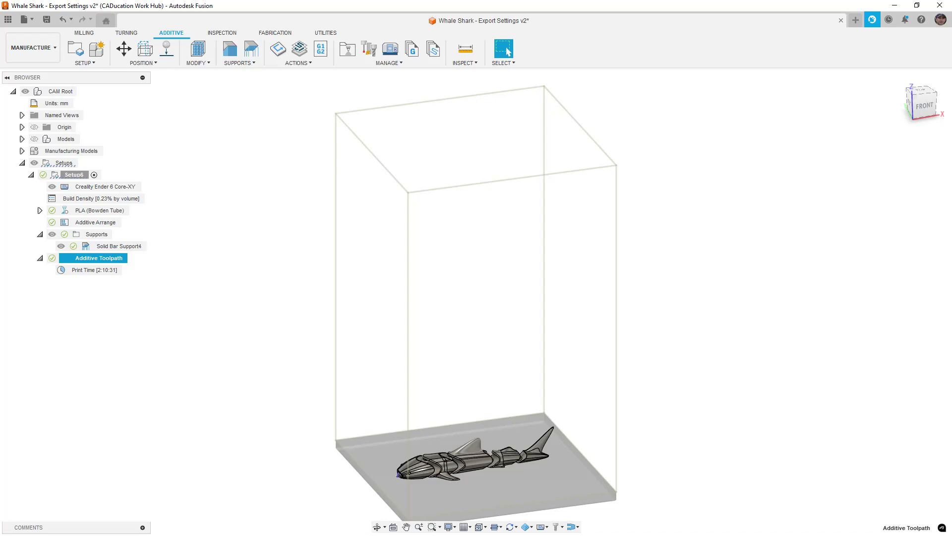
{"action": "key", "text": "alt+Tab"}
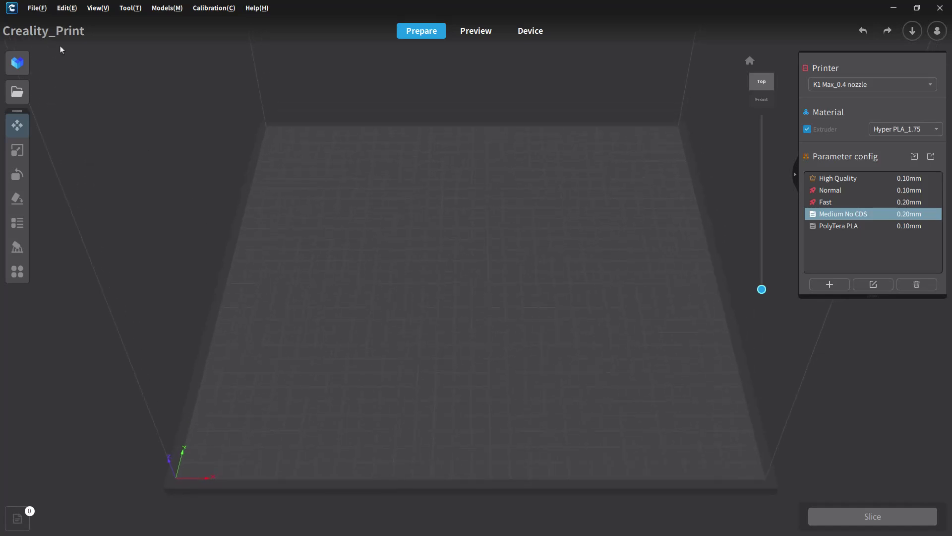
Step: Keep the K1 Max_0.4 nozzle printer and choose File > Open File
{"action": "left_click", "coordinate": [36, 13]}
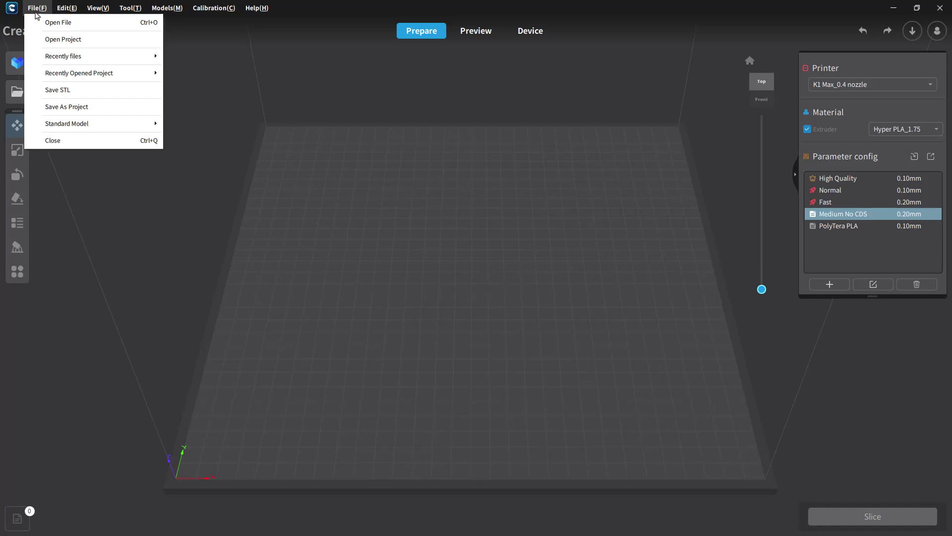
{"action": "left_click", "coordinate": [129, 242]}
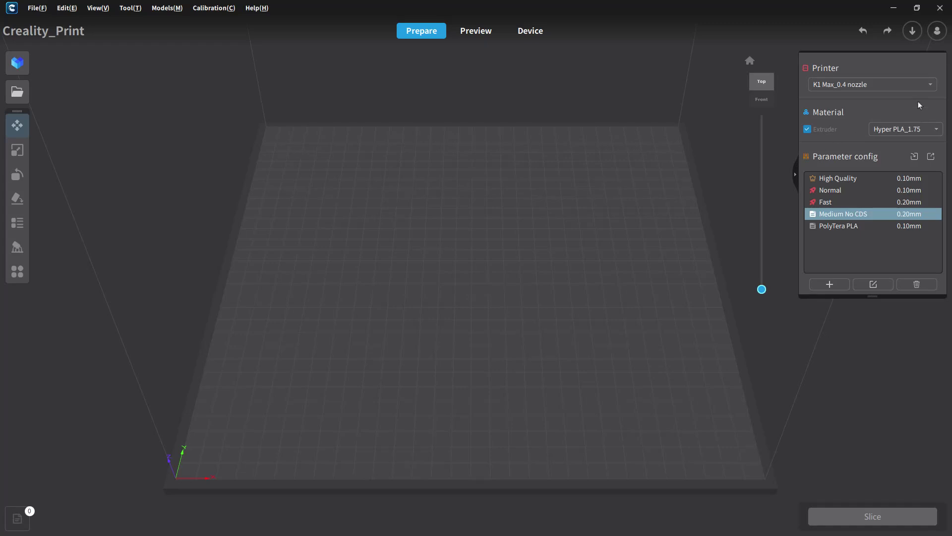
{"action": "left_click", "coordinate": [925, 86]}
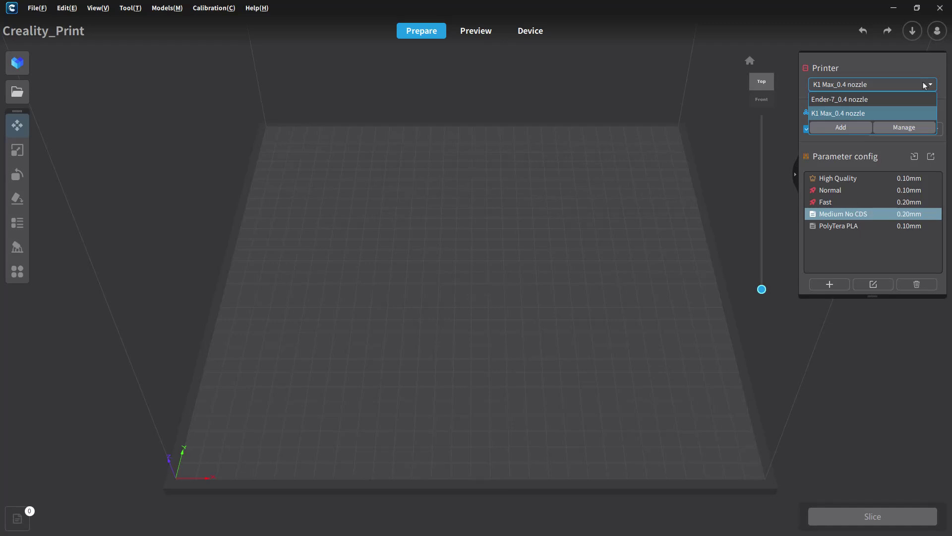
{"action": "left_click", "coordinate": [925, 85]}
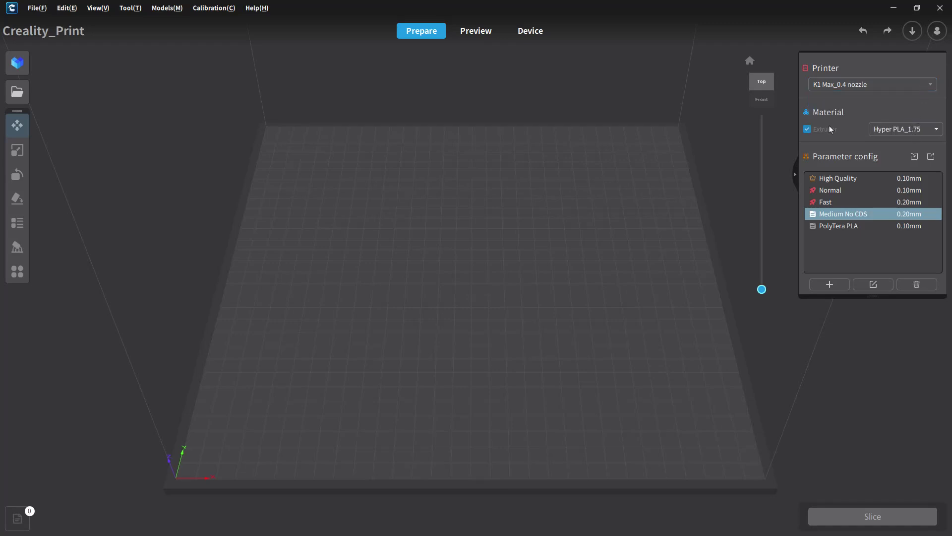
{"action": "left_click", "coordinate": [37, 8]}
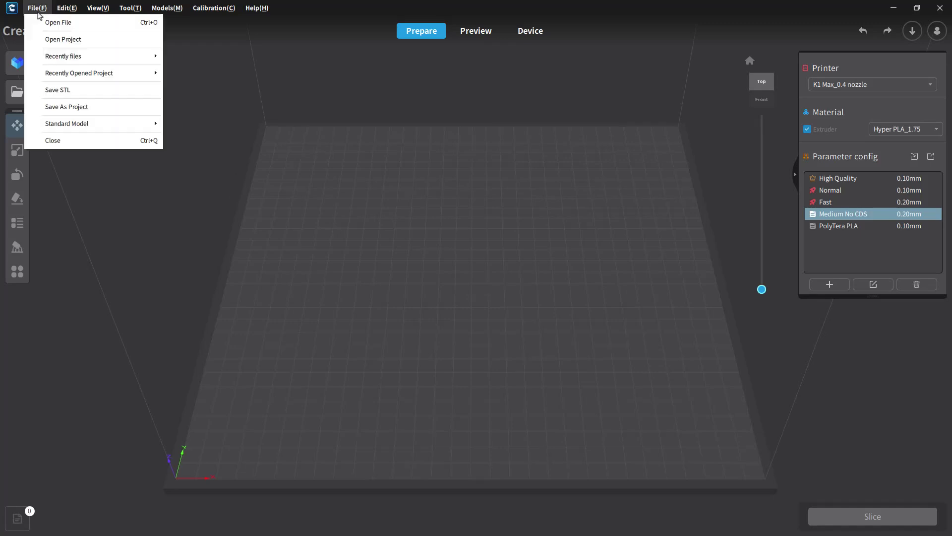
{"action": "left_click", "coordinate": [48, 22]}
Step: Open Whale Shark Export 3mf and orbit, zoom and pan to inspect the shark
{"action": "left_click", "coordinate": [149, 84]}
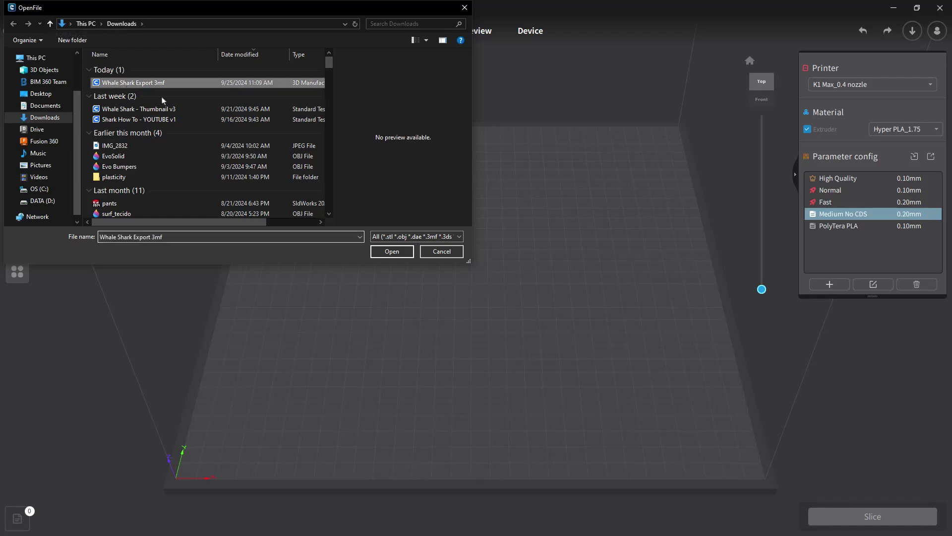
{"action": "left_click", "coordinate": [394, 251]}
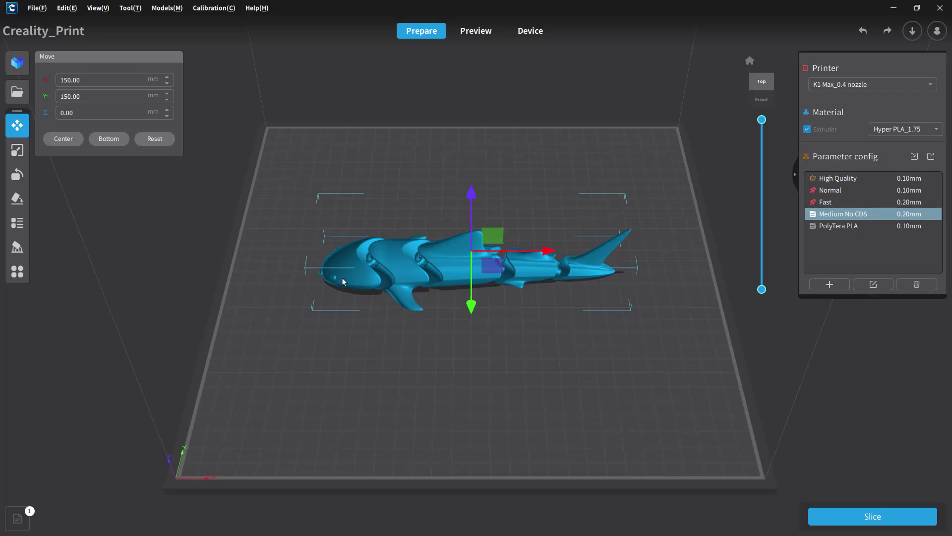
{"action": "right_click_drag", "start_coordinate": [343, 277], "coordinate": [371, 213]}
{"action": "scroll", "coordinate": [344, 270], "scroll_direction": "up", "scroll_amount": 10}
{"action": "scroll", "coordinate": [371, 213], "scroll_direction": "down", "scroll_amount": 10}
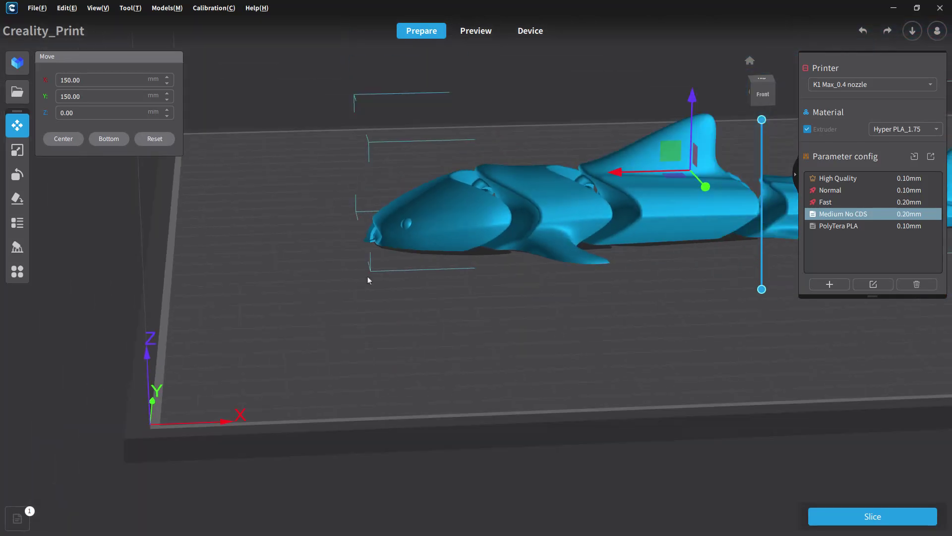
{"action": "middle_click_drag", "start_coordinate": [540, 249], "coordinate": [377, 315]}
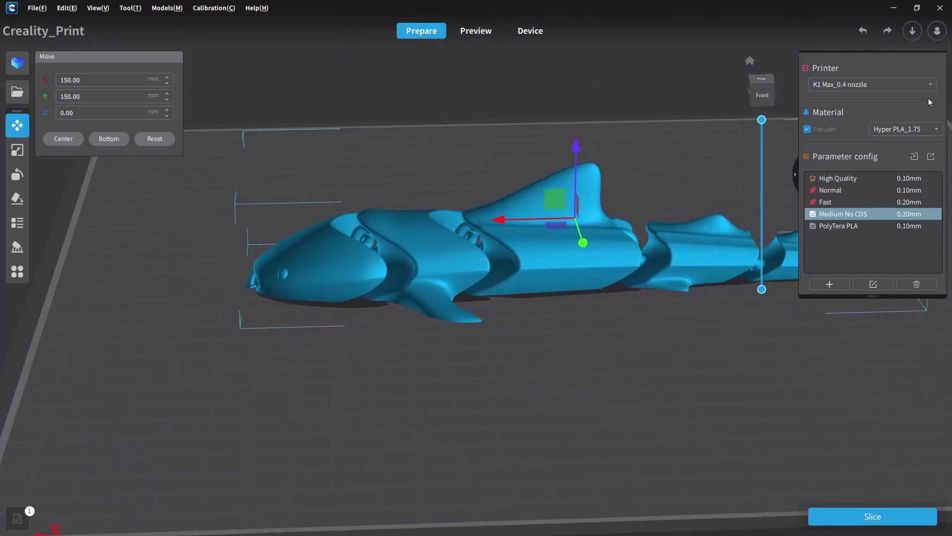
Step: Confirm the printer is unchanged and slice the whale shark scene
{"action": "left_click", "coordinate": [885, 86]}
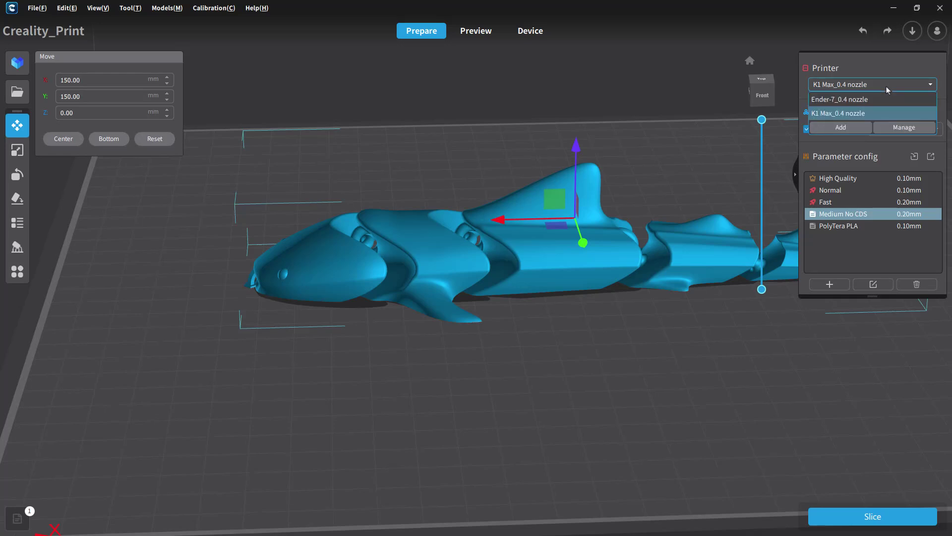
{"action": "left_click", "coordinate": [885, 86]}
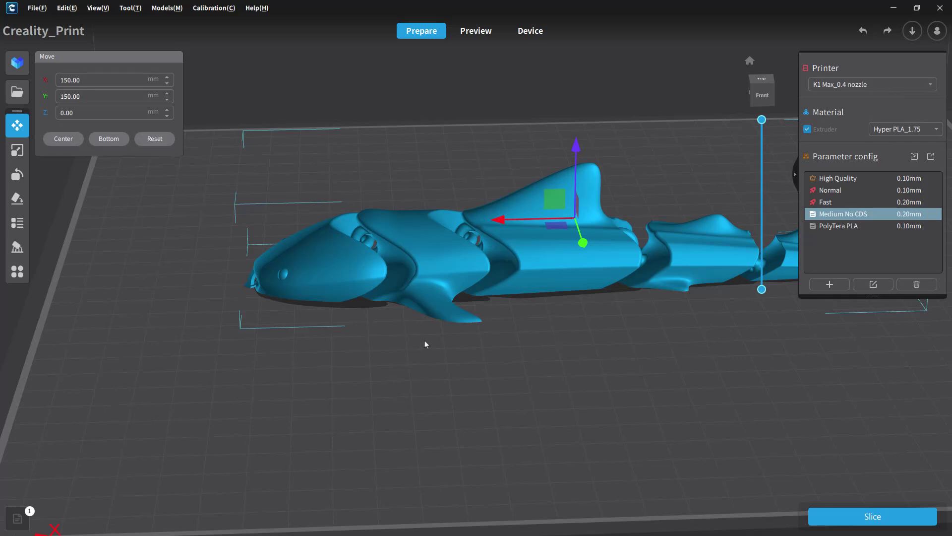
{"action": "right_click_drag", "start_coordinate": [404, 341], "coordinate": [581, 345]}
{"action": "left_click", "coordinate": [856, 516]}
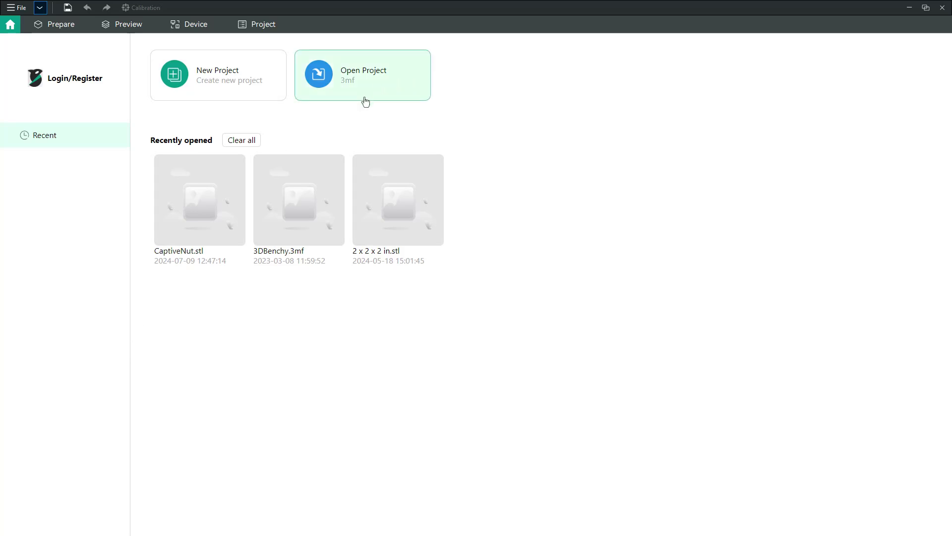
Step: Try opening Whale Shark Export 3mf as a project, dismissing the load-failure error and no-geometry warning
{"action": "left_click", "coordinate": [350, 87]}
{"action": "left_click", "coordinate": [180, 82]}
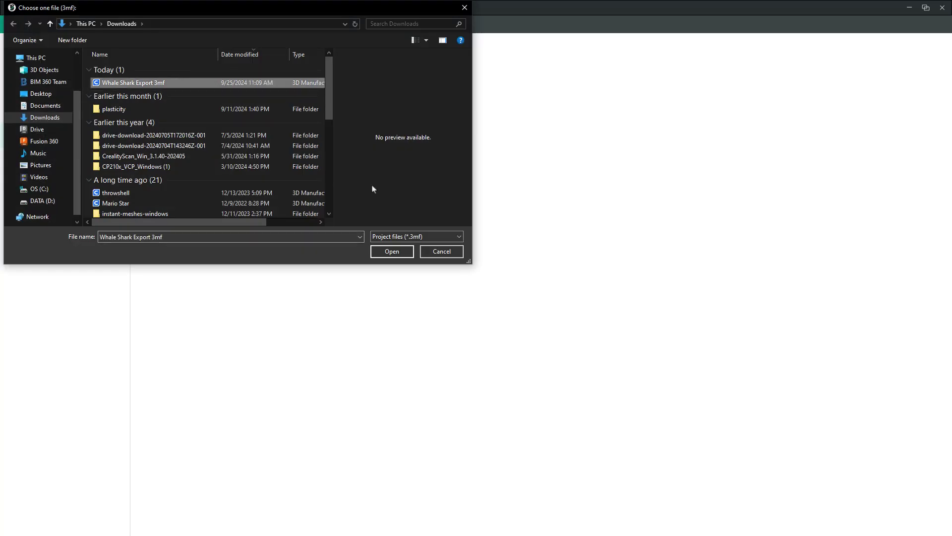
{"action": "left_click", "coordinate": [392, 251]}
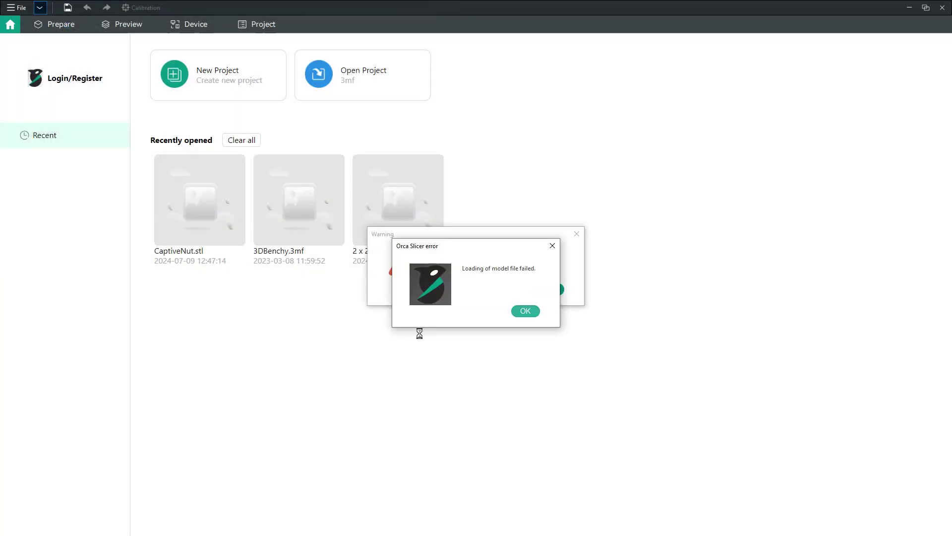
{"action": "left_click", "coordinate": [526, 311]}
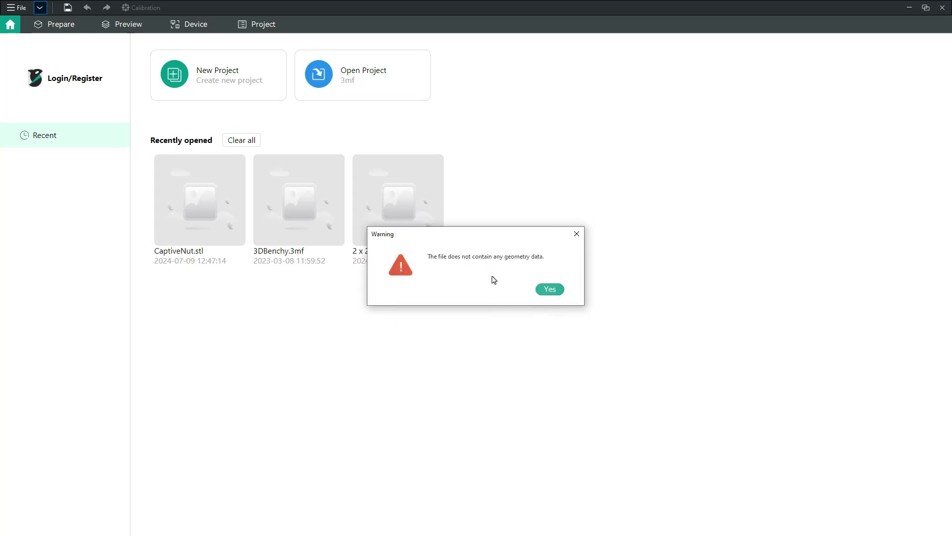
{"action": "left_click", "coordinate": [551, 289]}
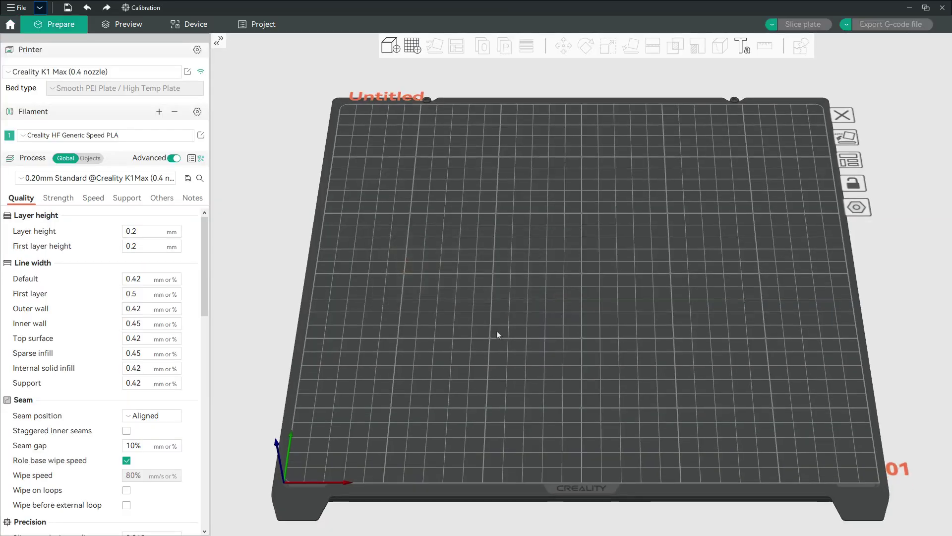
{"action": "left_click_drag", "start_coordinate": [483, 347], "coordinate": [472, 319]}
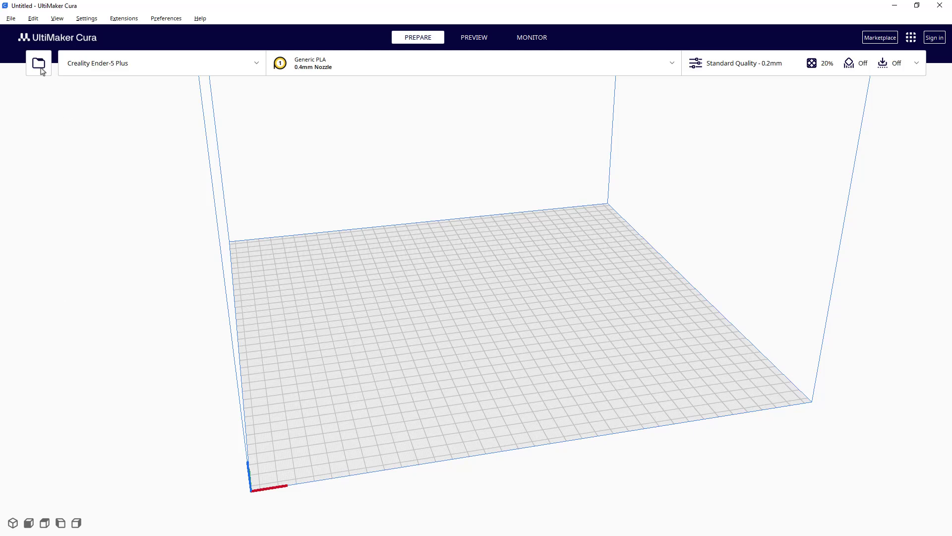
Step: Open the Whale Shark Export 3mf file in Cura and orbit around its five yellow shark pieces
{"action": "left_click", "coordinate": [17, 21]}
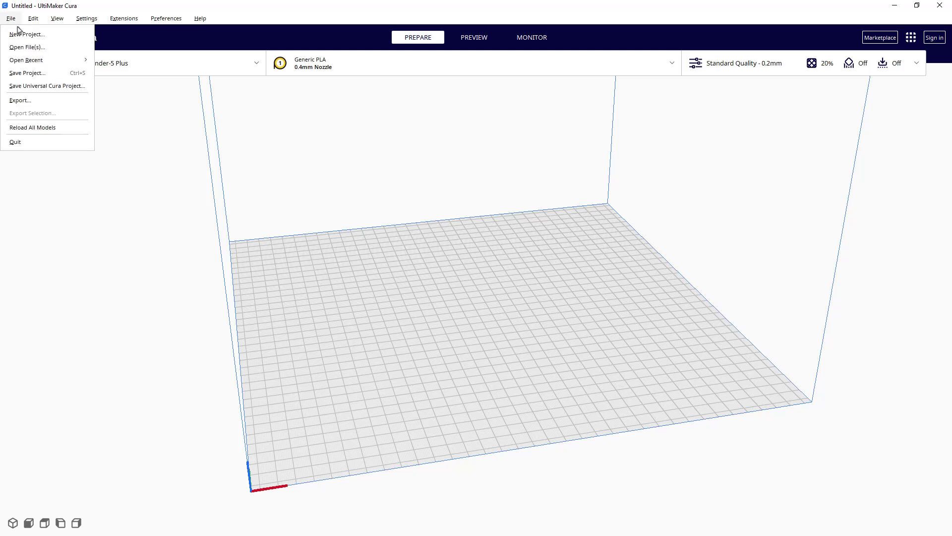
{"action": "left_click", "coordinate": [19, 46]}
{"action": "left_click", "coordinate": [132, 93]}
{"action": "left_click", "coordinate": [401, 266]}
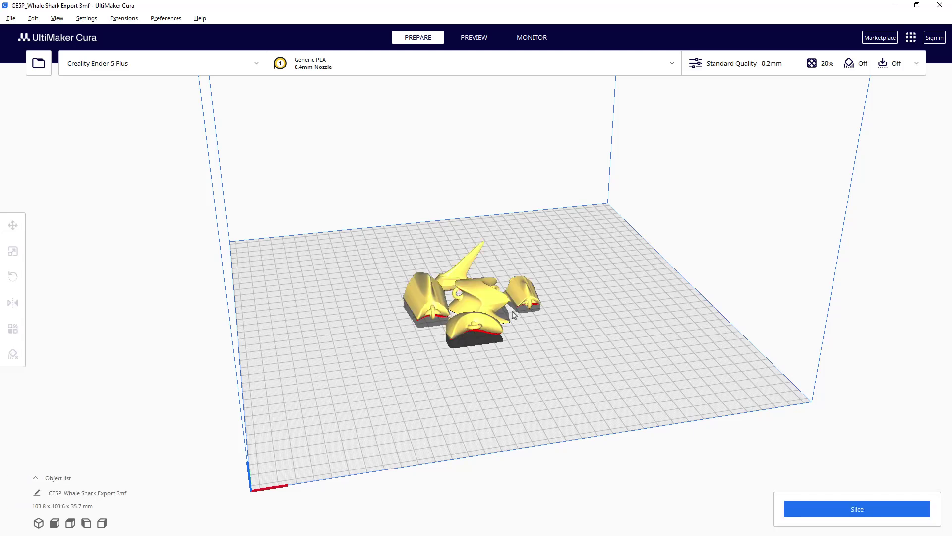
{"action": "scroll", "coordinate": [513, 314], "scroll_direction": "up", "scroll_amount": 10}
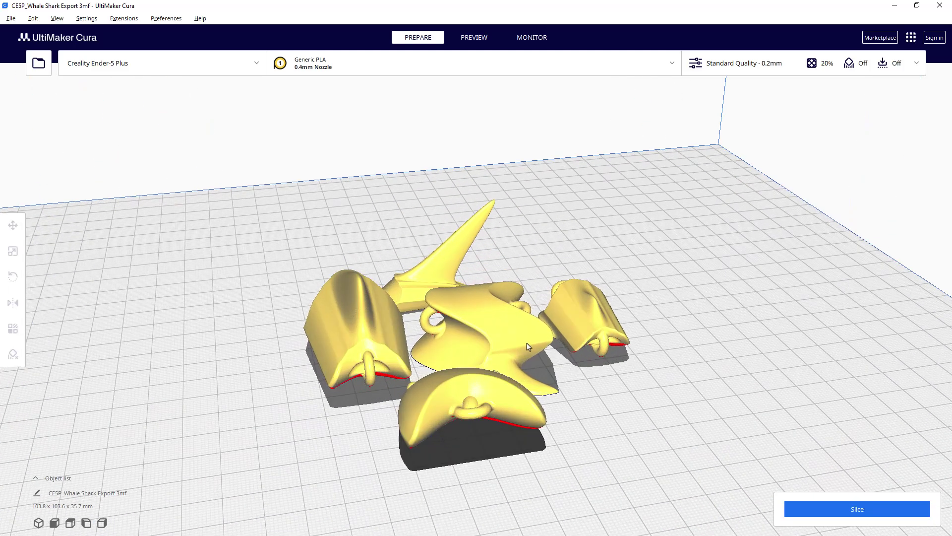
{"action": "right_click_drag", "start_coordinate": [474, 351], "coordinate": [610, 338]}
{"action": "scroll", "coordinate": [548, 332], "scroll_direction": "up", "scroll_amount": 5}
{"action": "scroll", "coordinate": [421, 298], "scroll_direction": "down", "scroll_amount": 6}
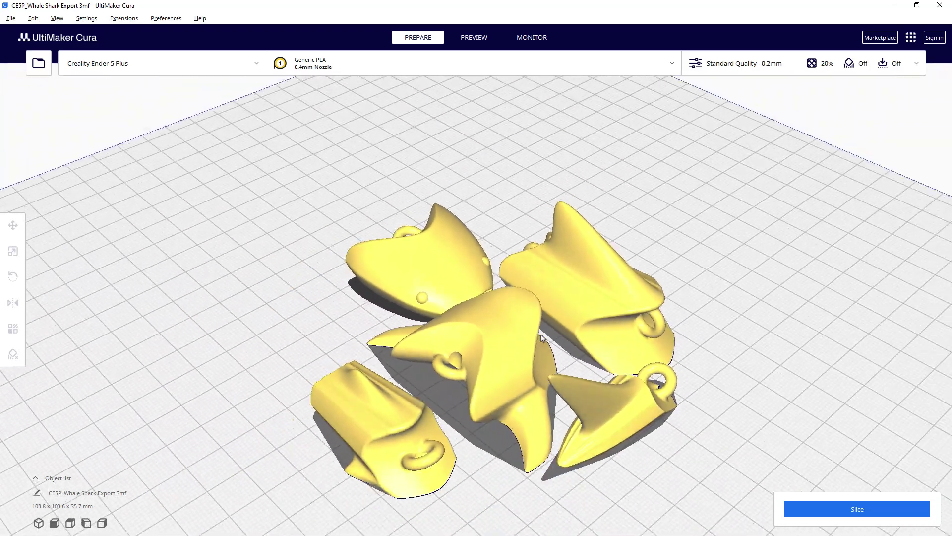
{"action": "right_click_drag", "start_coordinate": [447, 379], "coordinate": [691, 379]}
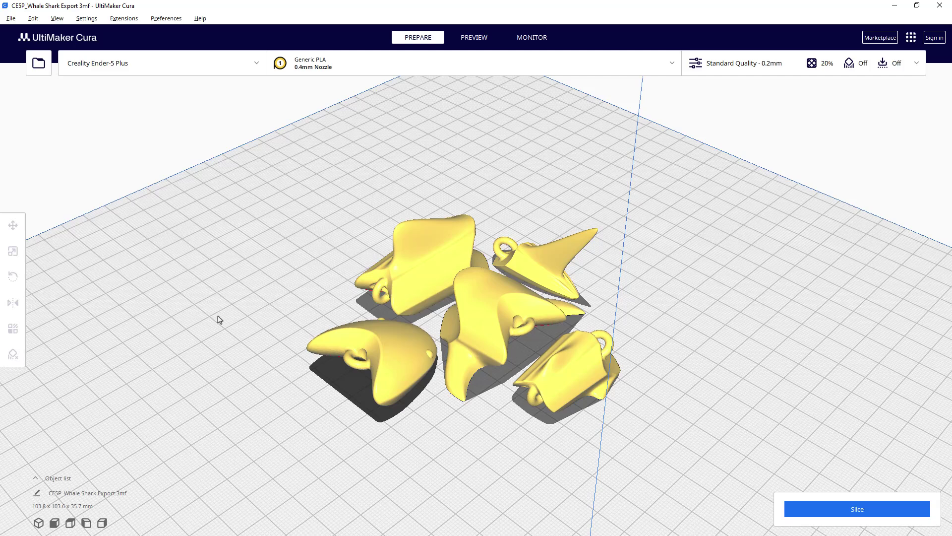
Step: Keep the Creality Ender-5 Plus and show recommended settings: 20% Cubic infill, no support or adhesion
{"action": "left_click", "coordinate": [259, 65]}
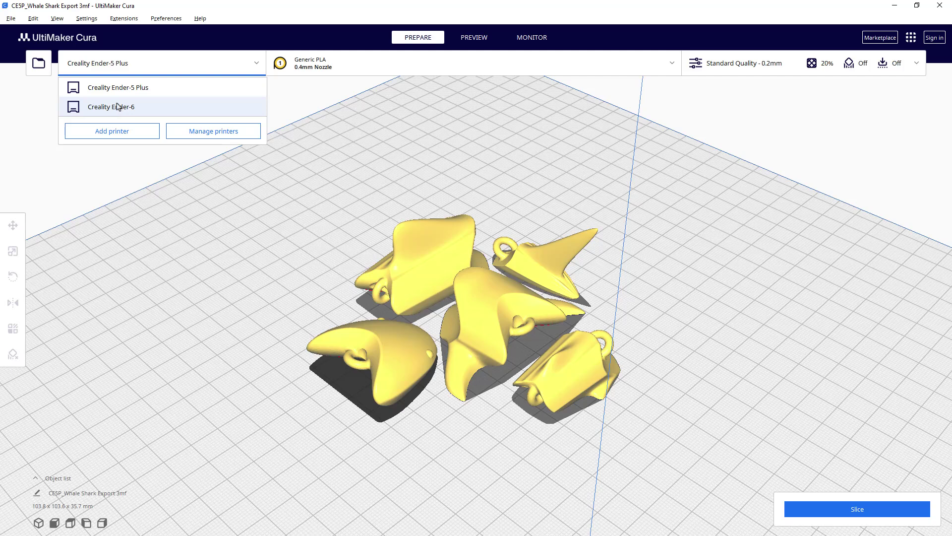
{"action": "left_click", "coordinate": [136, 170]}
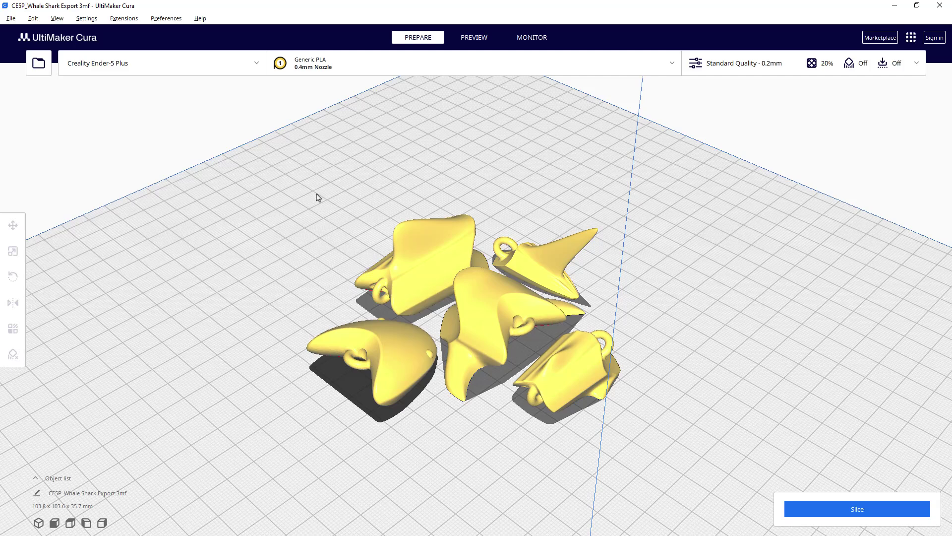
{"action": "left_click", "coordinate": [758, 67]}
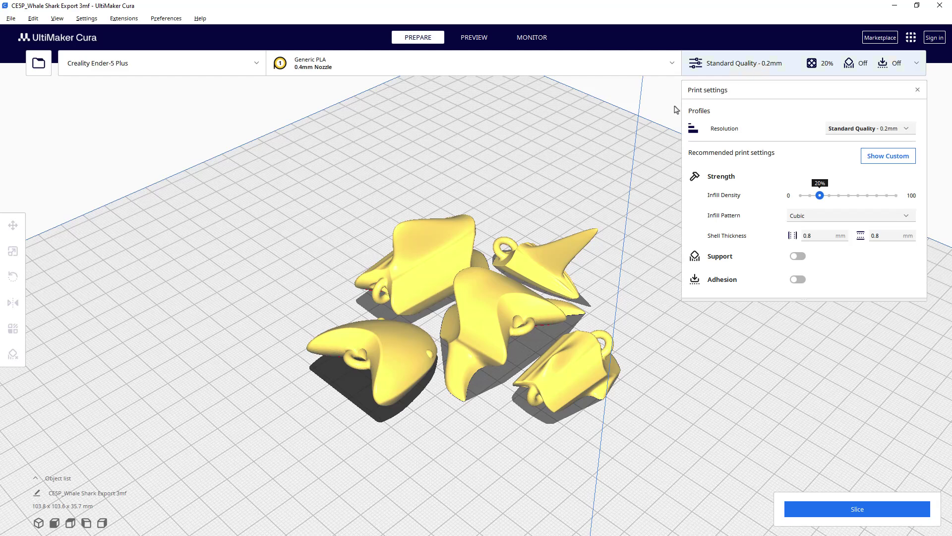
{"action": "right_click", "coordinate": [241, 130]}
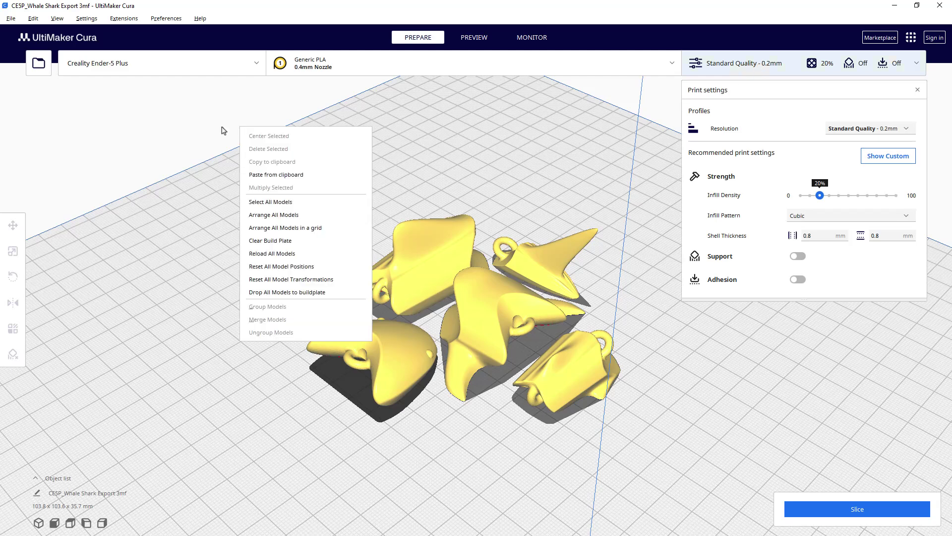
{"action": "left_click", "coordinate": [223, 130]}
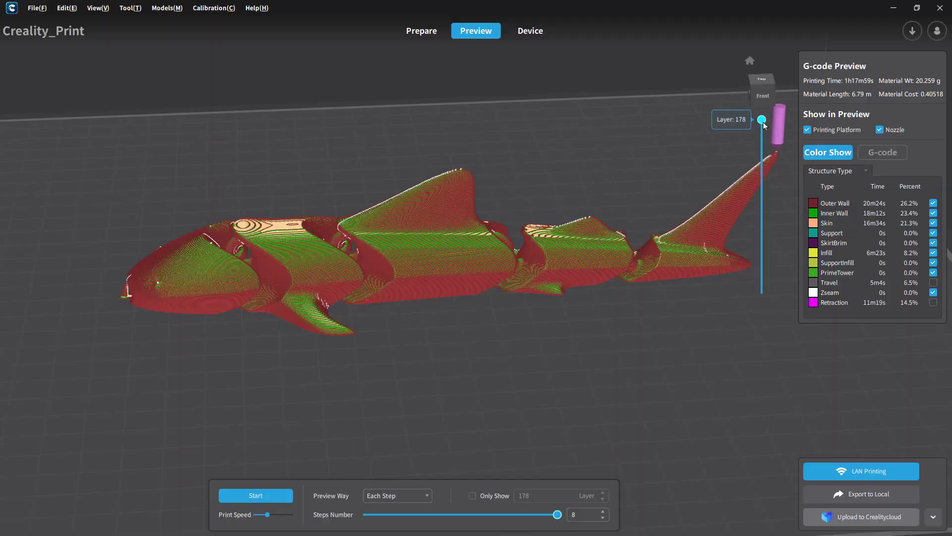
Step: Drag the layer slider to a lower layer, then switch back to the Prepare view
{"action": "left_click_drag", "start_coordinate": [761, 119], "coordinate": [790, 117]}
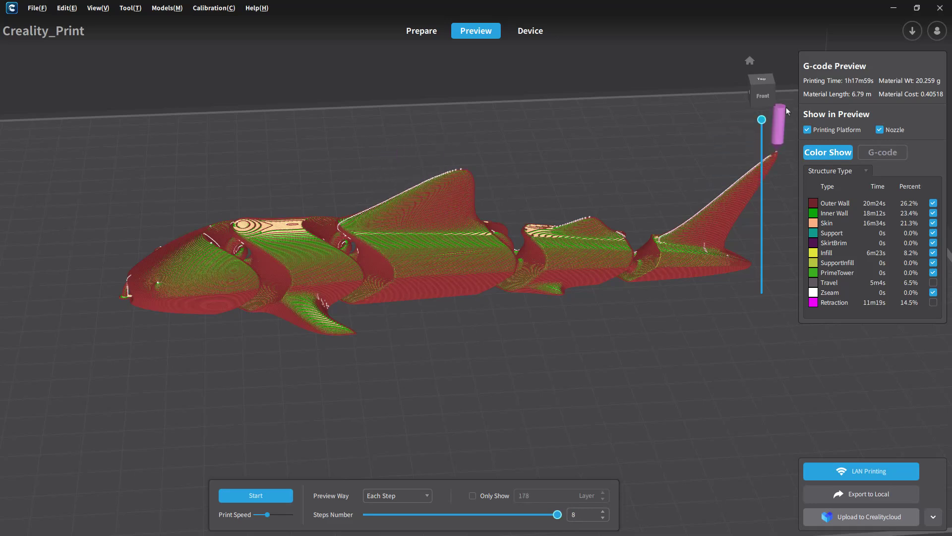
{"action": "left_click", "coordinate": [421, 30]}
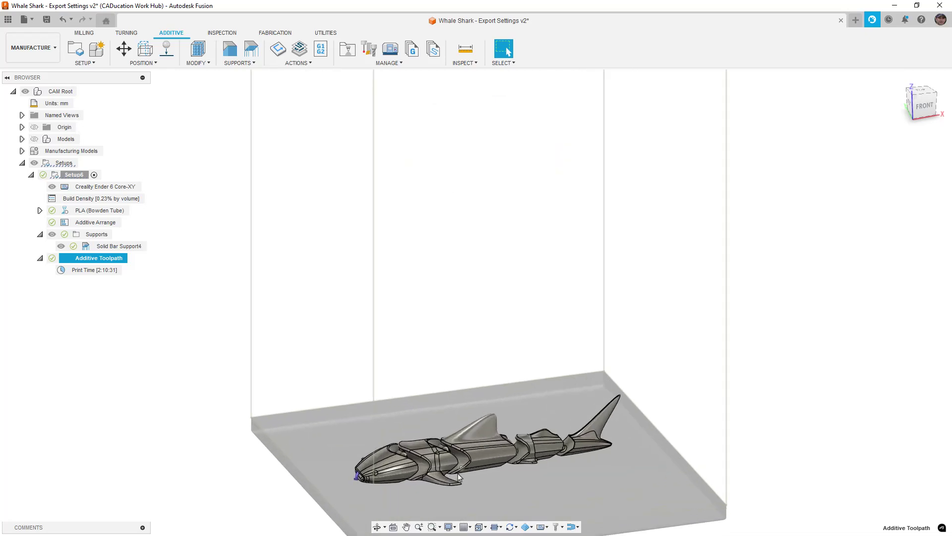
Step: Zoom in on the shark and add a Solid Bar Support, with a 40 deg overhang angle
{"action": "scroll", "coordinate": [458, 476], "scroll_direction": "up", "scroll_amount": 8}
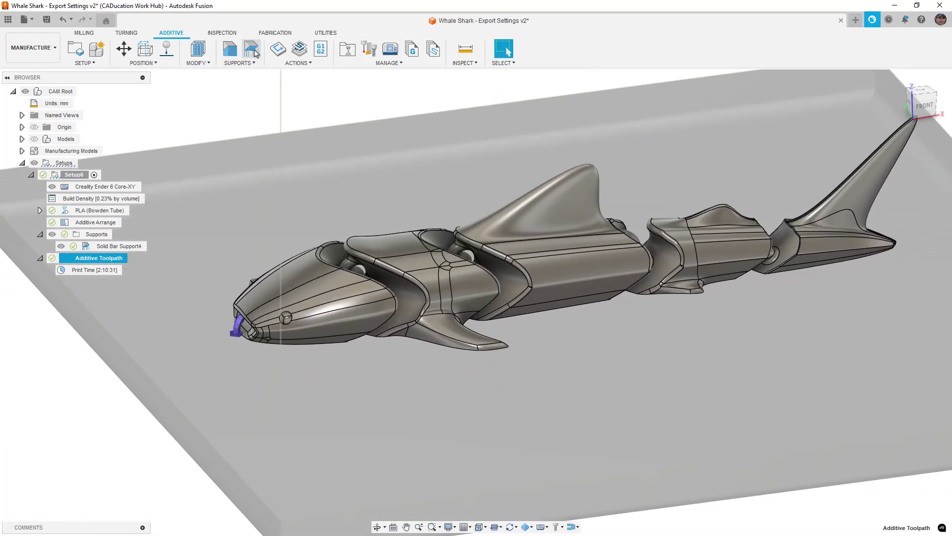
{"action": "left_click", "coordinate": [251, 48]}
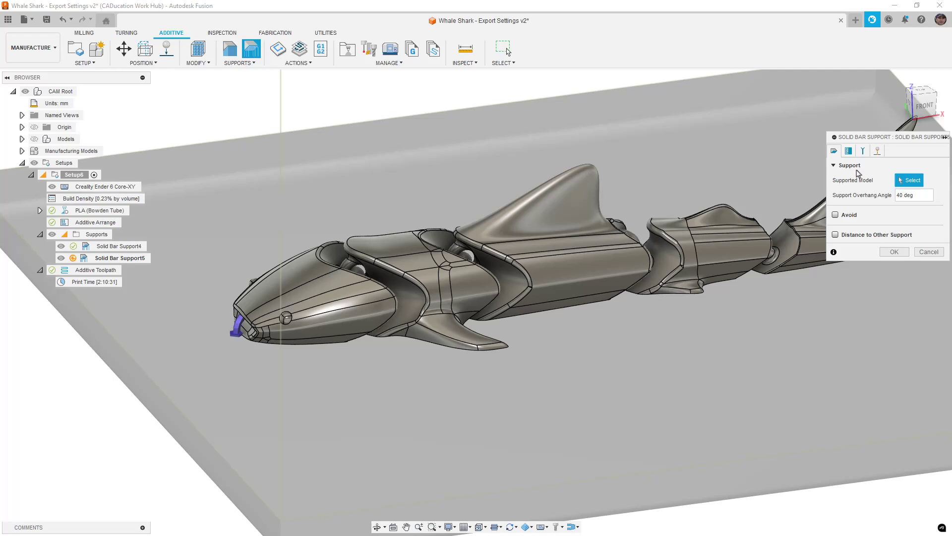
Step: Review the bar and bouquet settings, keeping Anchor Density Medium and Bouquet Density Small
{"action": "left_click", "coordinate": [849, 151]}
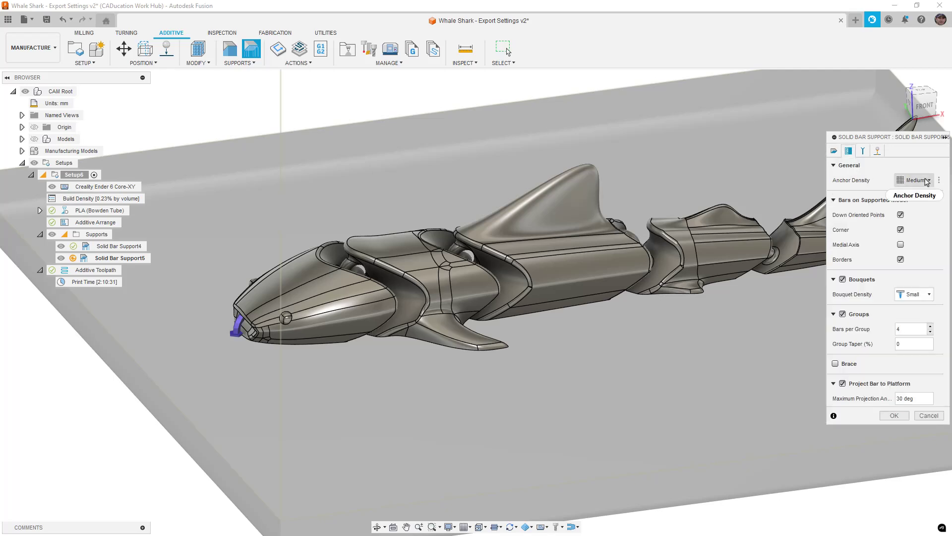
{"action": "left_click", "coordinate": [923, 181]}
{"action": "left_click", "coordinate": [927, 183]}
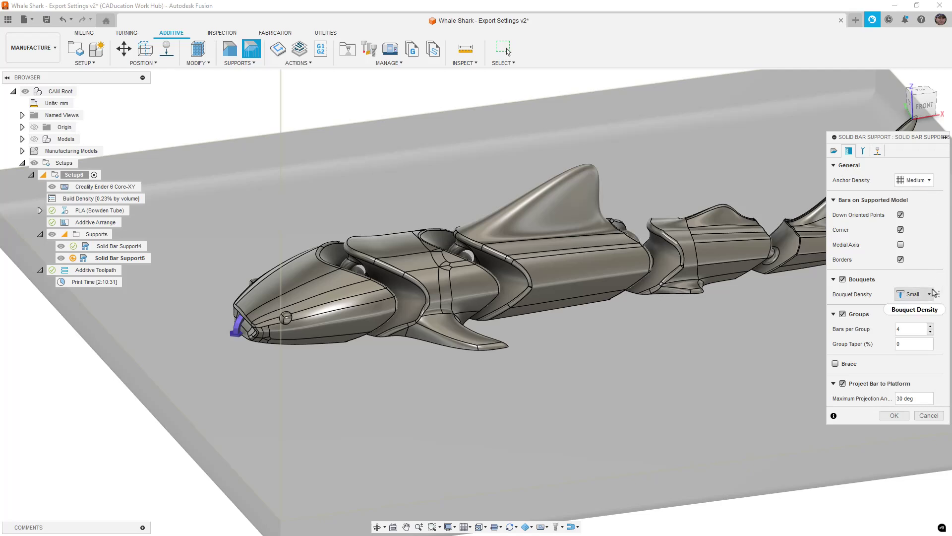
{"action": "left_click", "coordinate": [930, 295]}
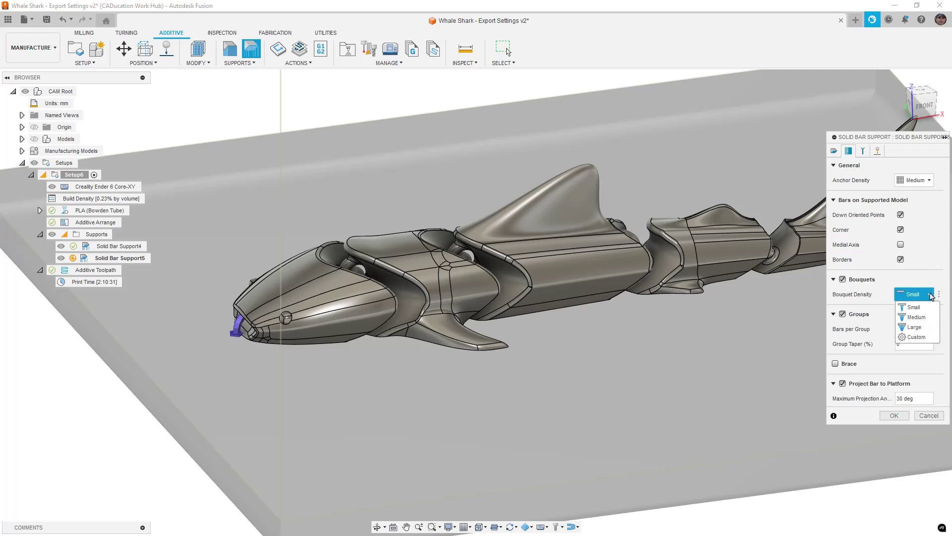
{"action": "left_click", "coordinate": [930, 295]}
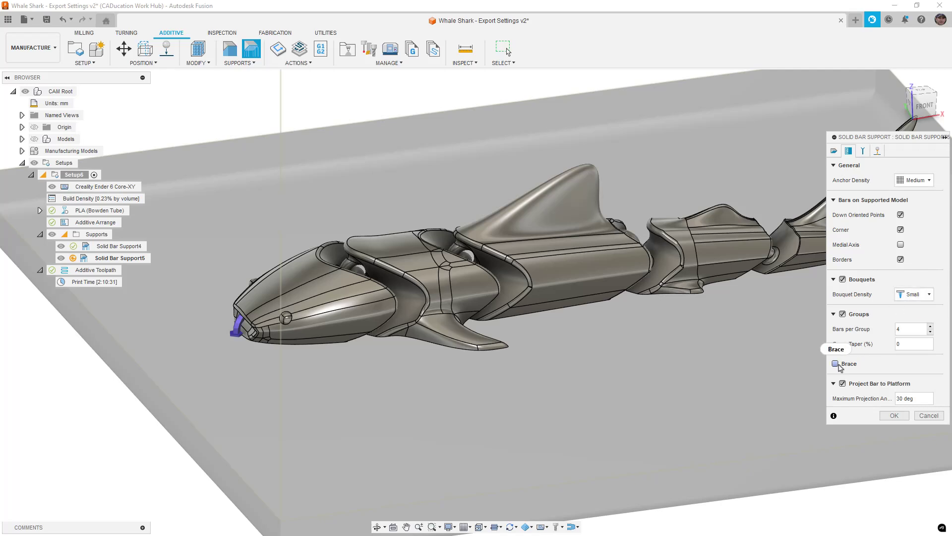
Step: Toggle Brace on to preview its options, then leave it off and check the help cards
{"action": "left_click", "coordinate": [837, 365]}
{"action": "left_click", "coordinate": [836, 366]}
{"action": "mouse_move", "coordinate": [837, 369]}
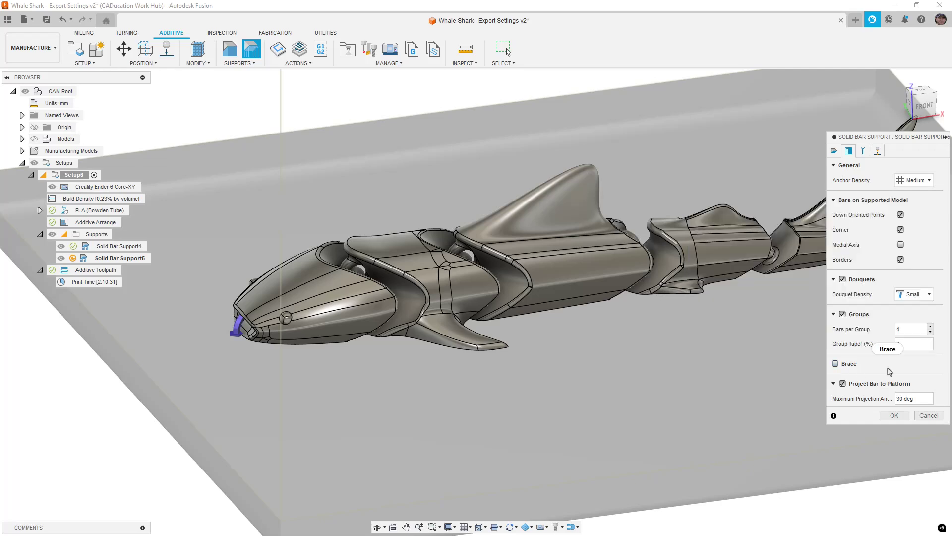
{"action": "mouse_move", "coordinate": [868, 388]}
Step: Try a Custom solid bar with 6 polygon corners and Ellipse radial type, then cancel Solid Bar Support5
{"action": "left_click", "coordinate": [864, 152]}
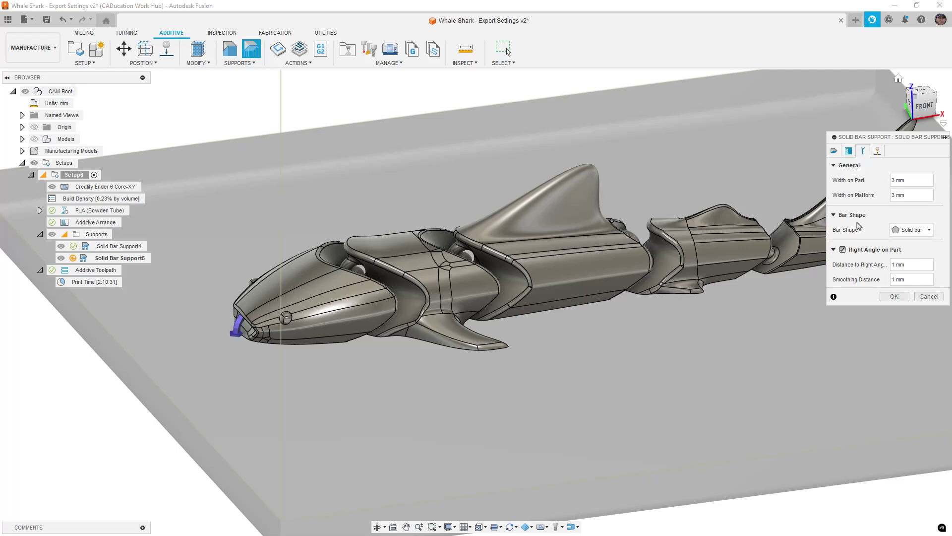
{"action": "left_click", "coordinate": [927, 230]}
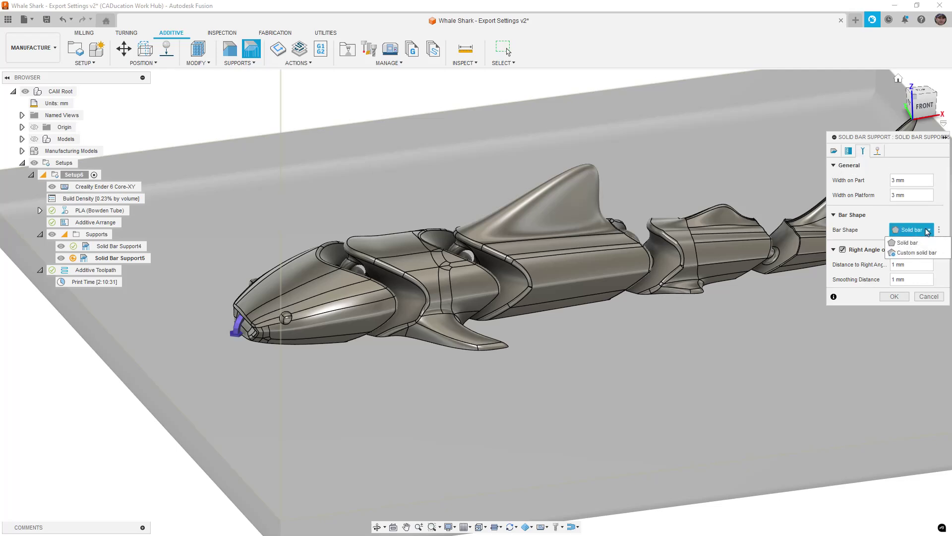
{"action": "left_click", "coordinate": [926, 253]}
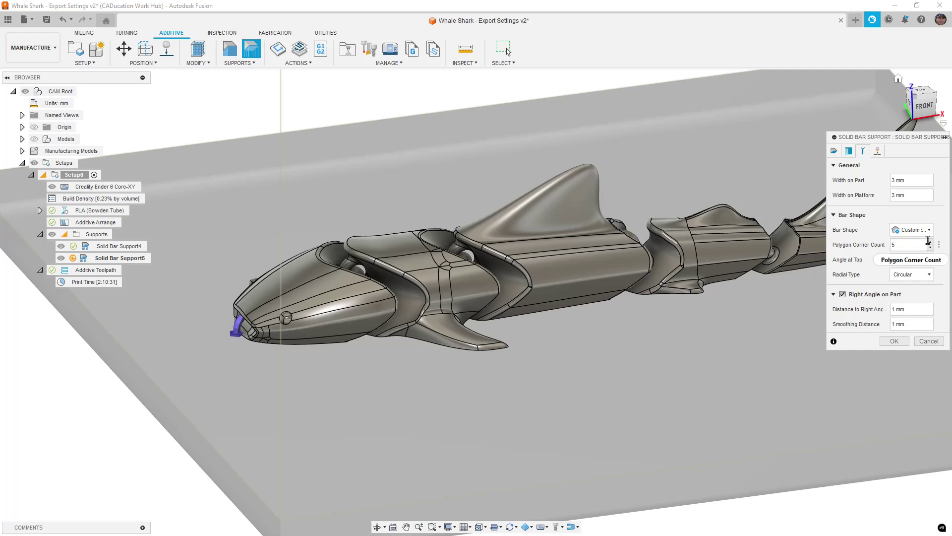
{"action": "left_click", "coordinate": [931, 243]}
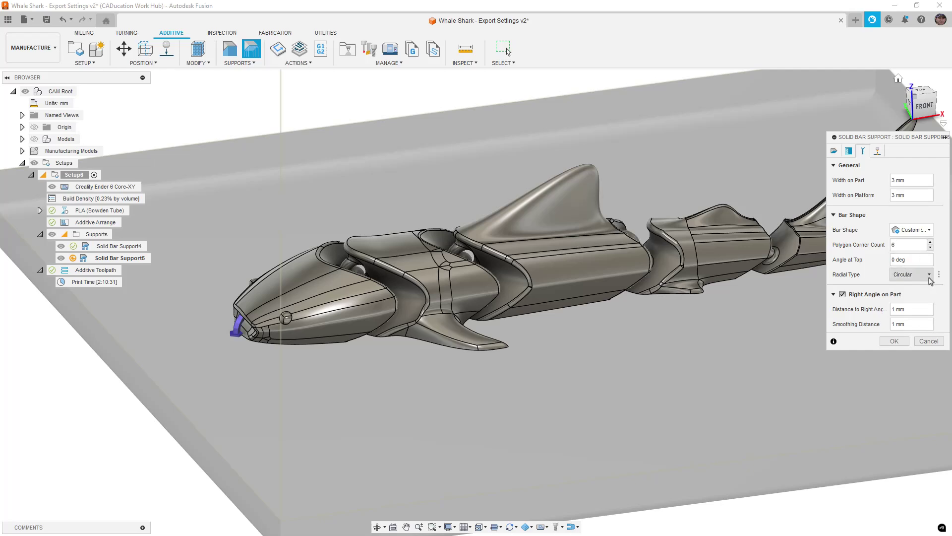
{"action": "left_click", "coordinate": [929, 276]}
{"action": "left_click", "coordinate": [925, 297]}
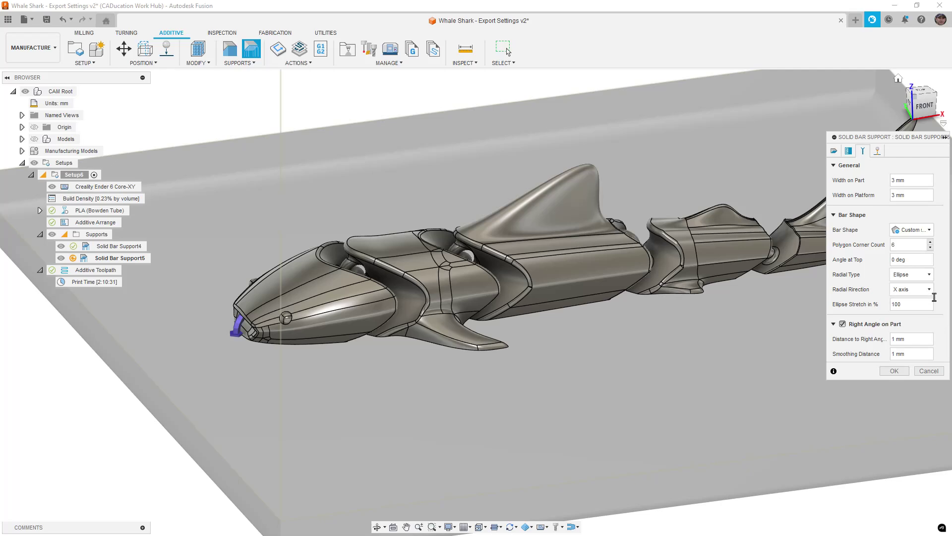
{"action": "left_click", "coordinate": [878, 151]}
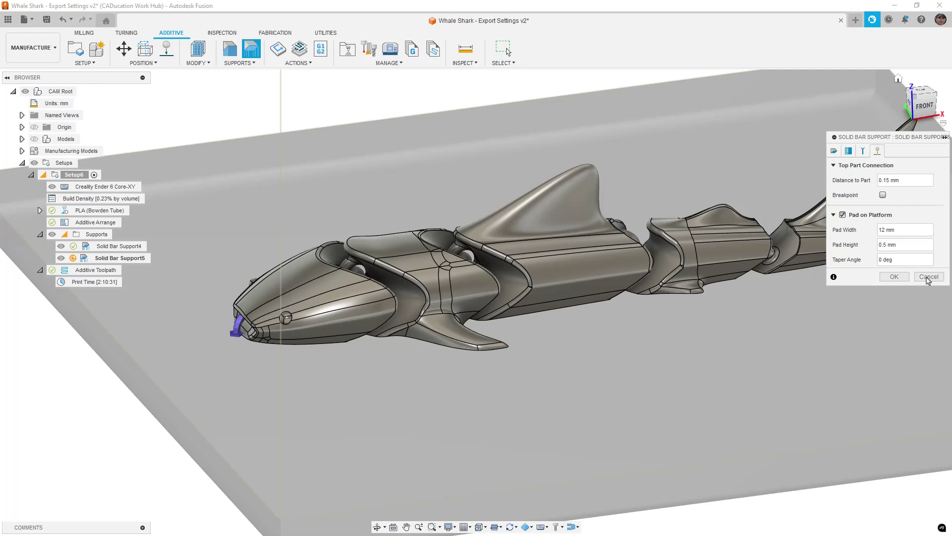
{"action": "left_click", "coordinate": [928, 276]}
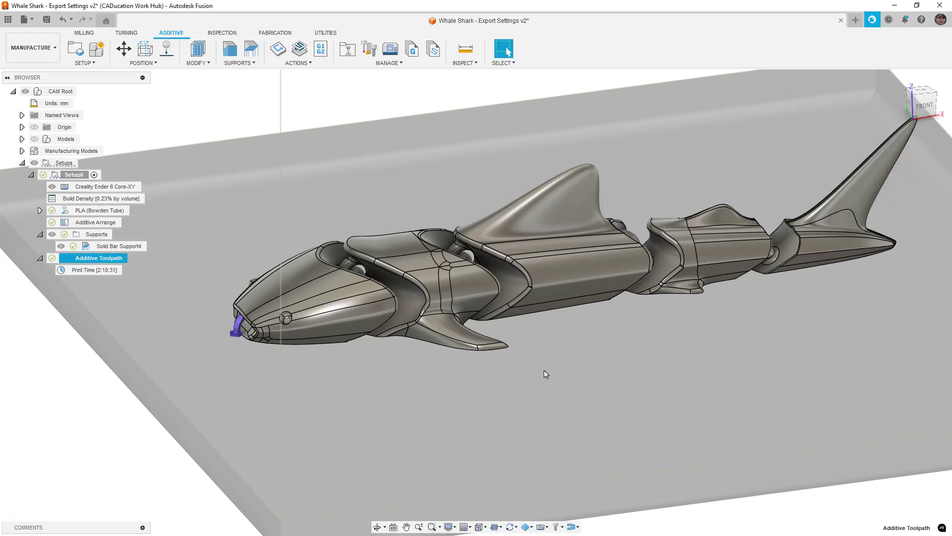